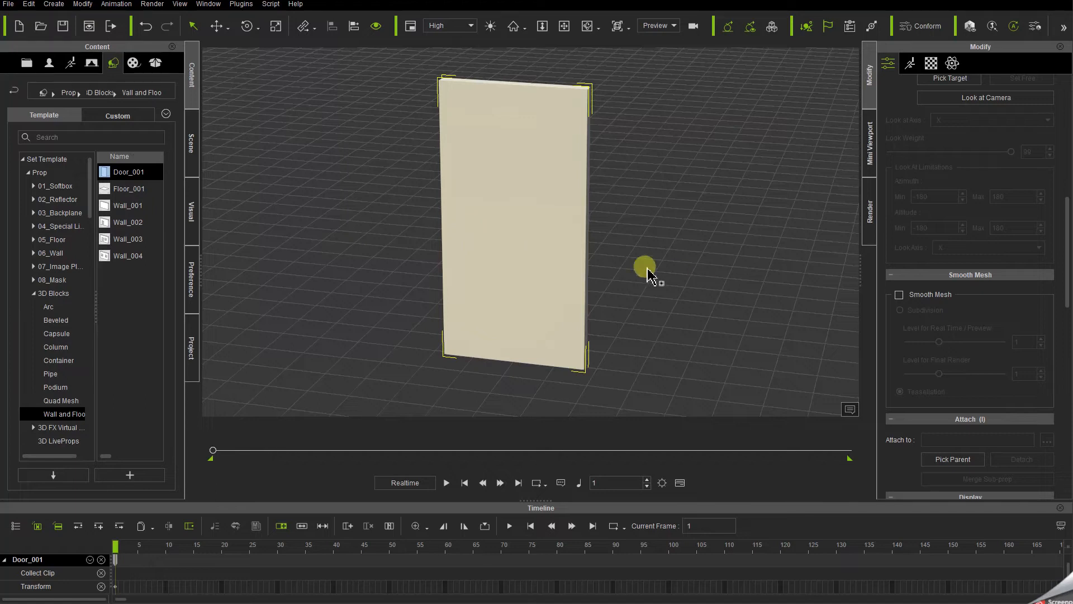
- Set the door's pivot to the lower-right corner of the slab
key("w")
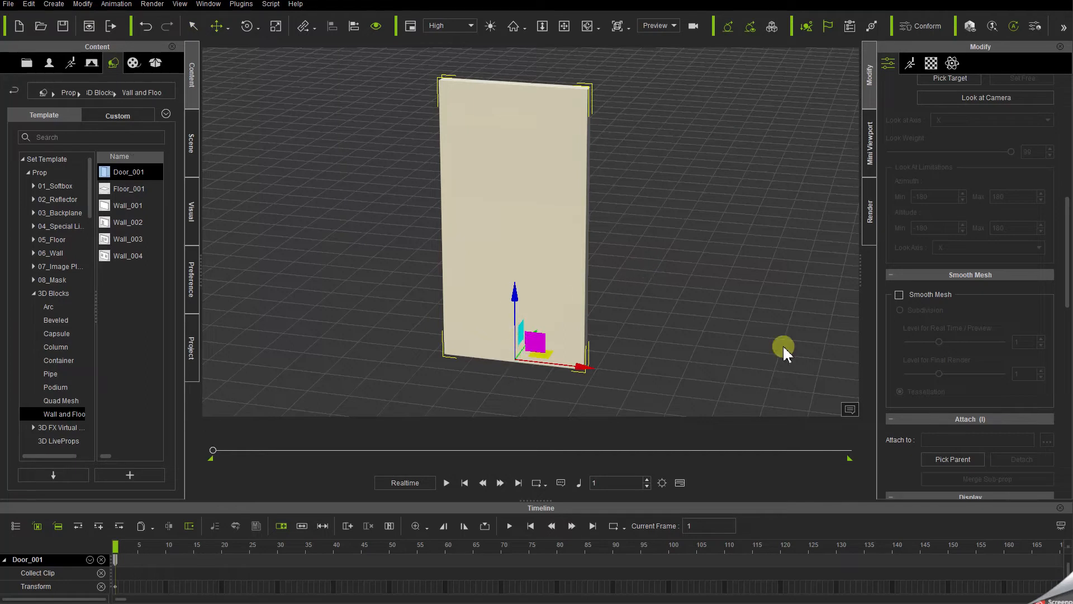
scroll(963, 353, "down", 10)
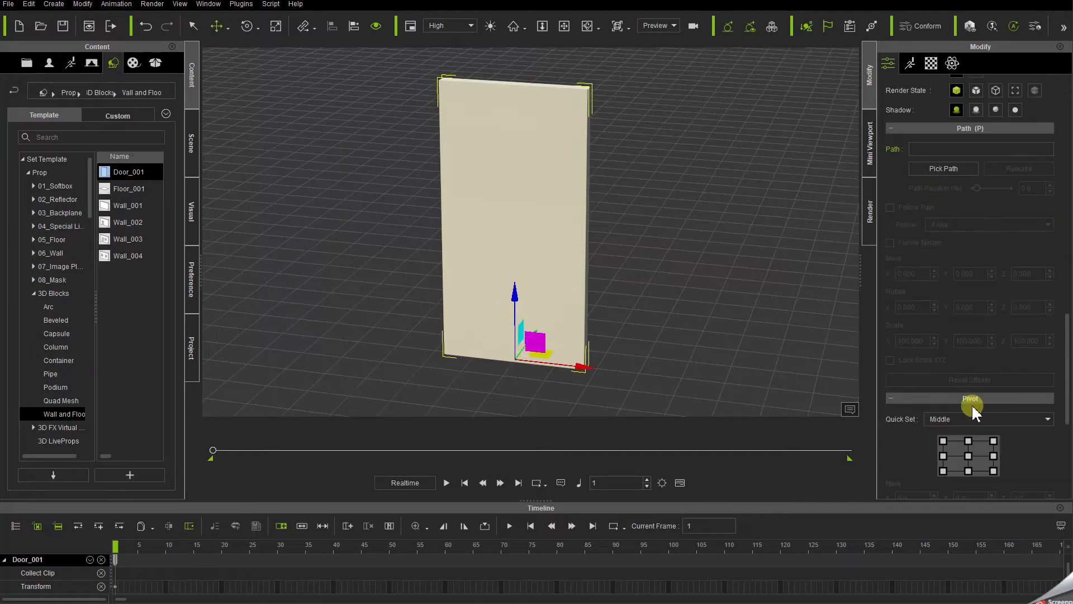
left_click(993, 469)
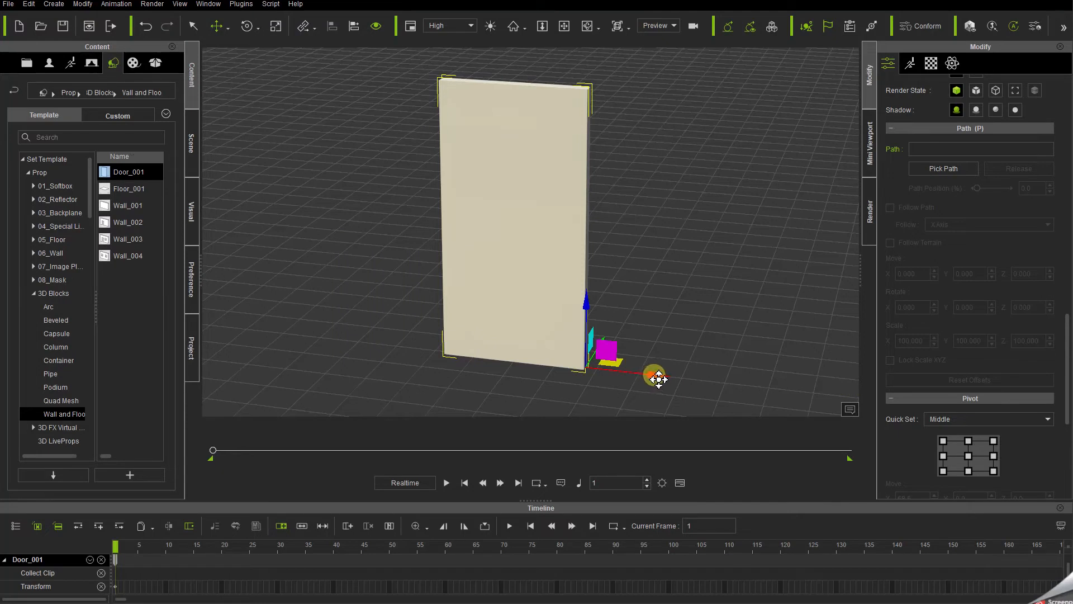
- Duplicate the door slightly along the X axis and scale the copy's X to about 12% to form a narrow strip
left_click_drag(659, 379, 687, 370)
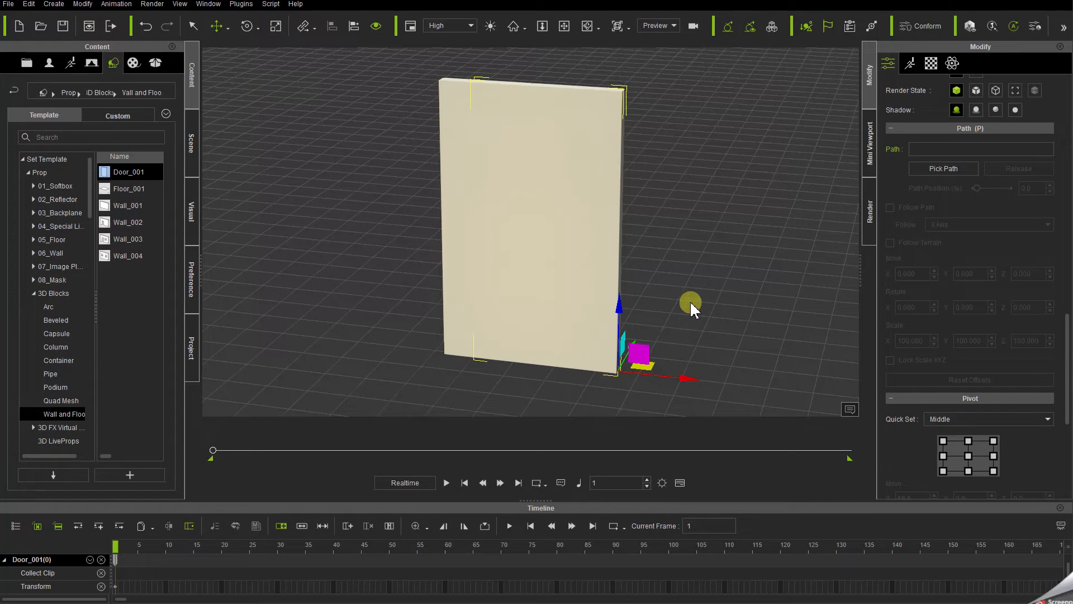
key("r")
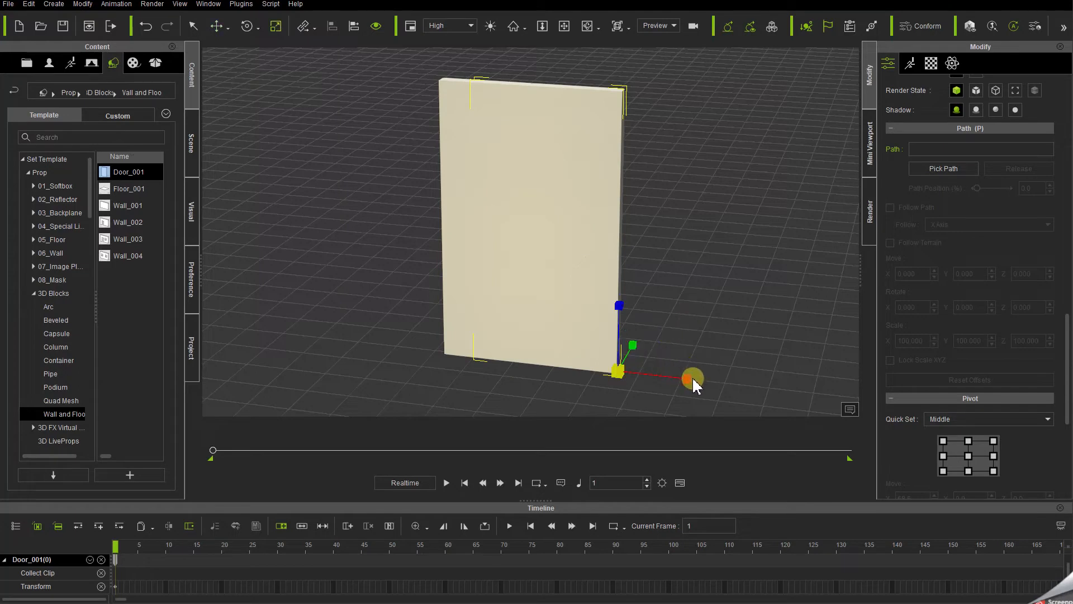
left_click_drag(693, 379, 467, 408)
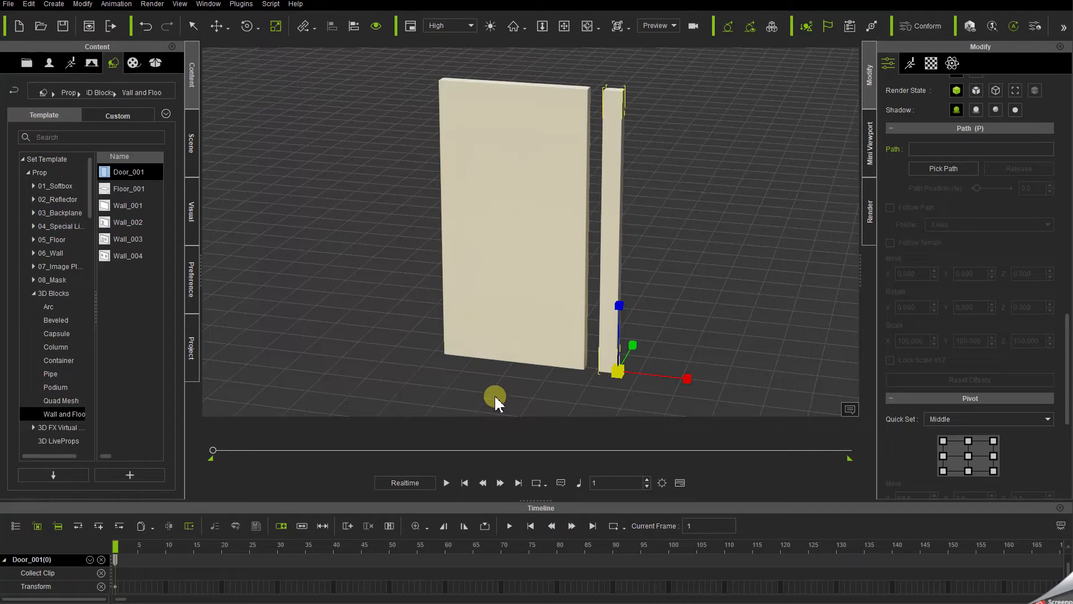
- Move the narrow strip along X to about 74.5, against the door's right edge, and reset its scale
key("w")
left_click_drag(688, 381, 677, 385)
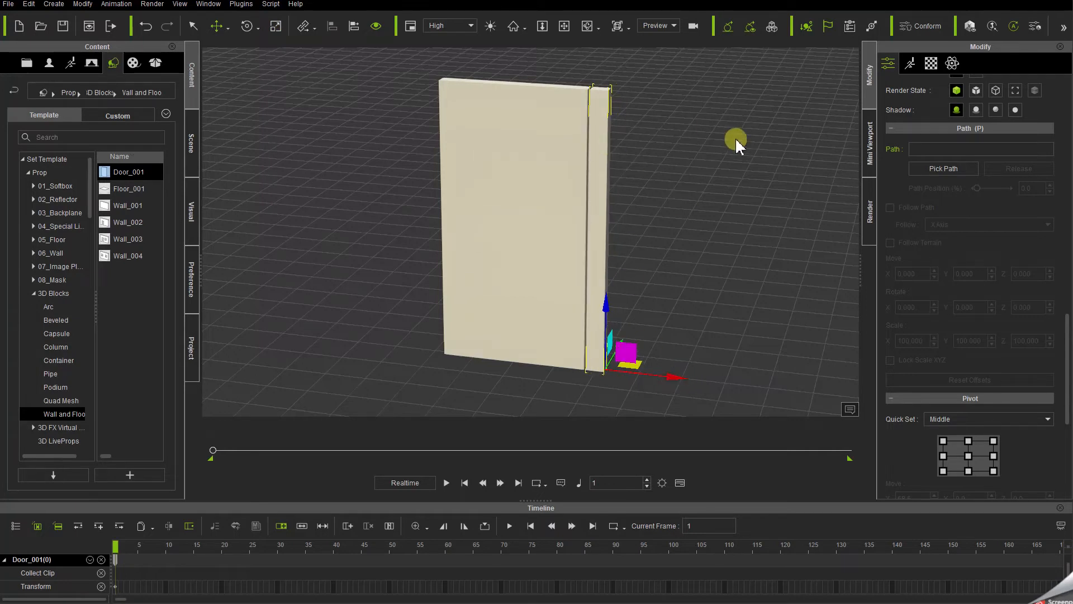
scroll(1003, 223, "up", 5)
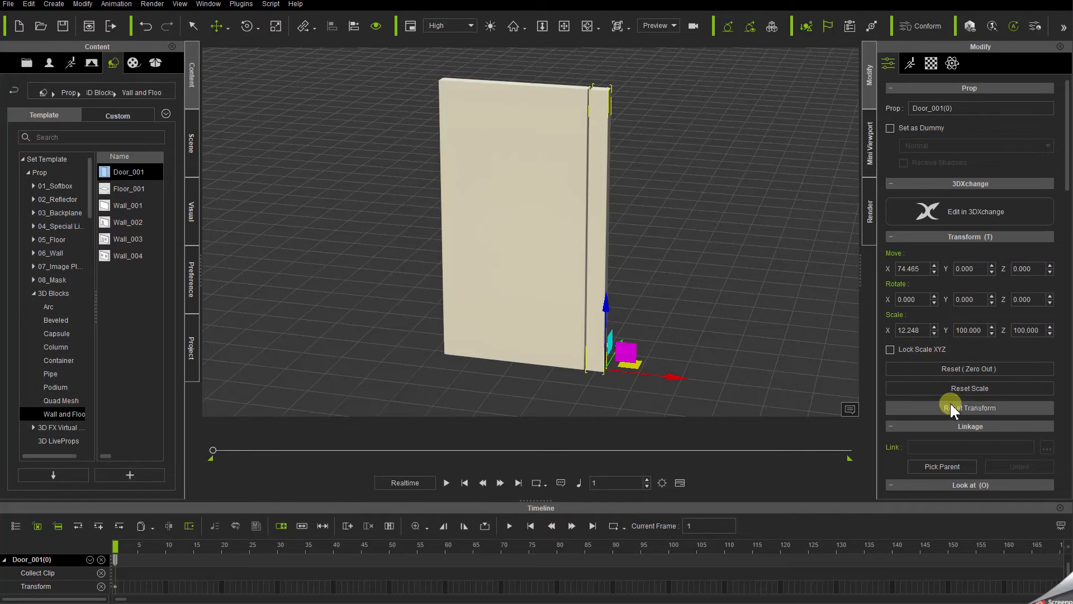
left_click(928, 388)
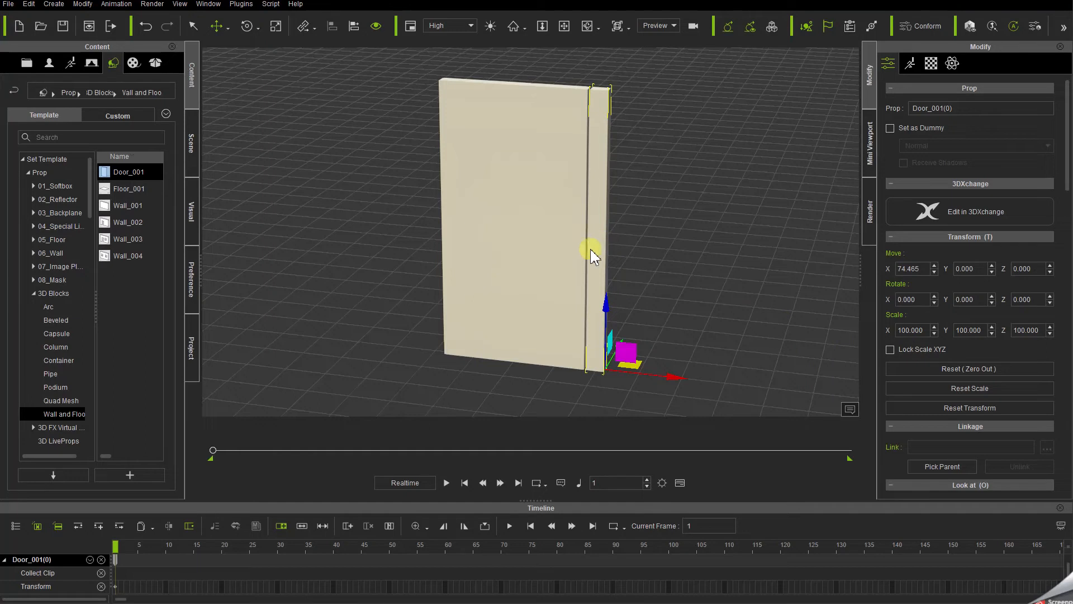
- Attach the wide door panel to the narrow strip
left_click(524, 189)
right_click(524, 190)
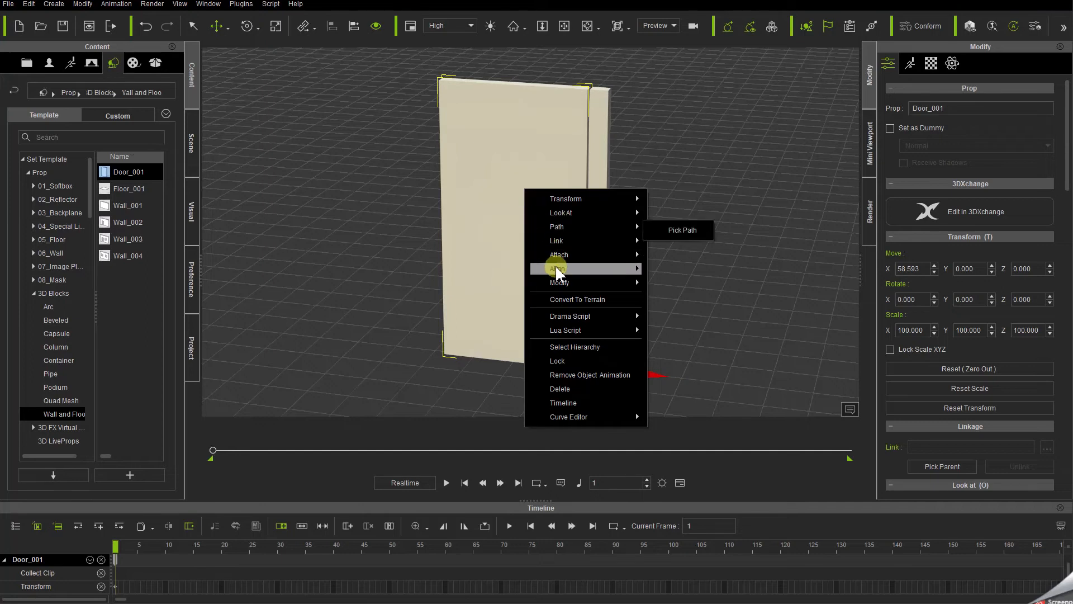
mouse_move(569, 267)
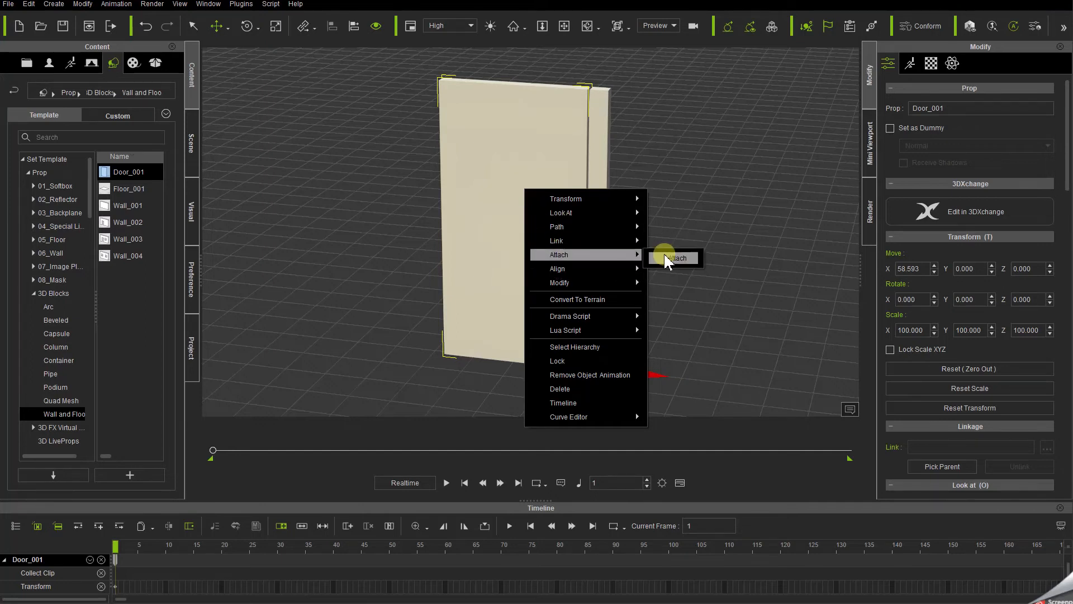
left_click(671, 271)
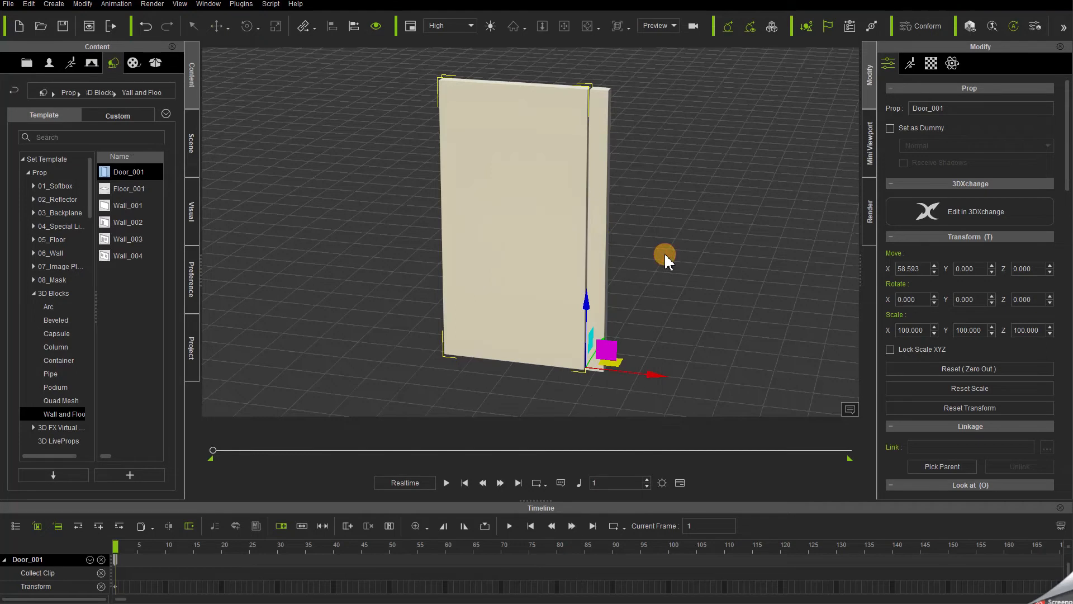
left_click(601, 243)
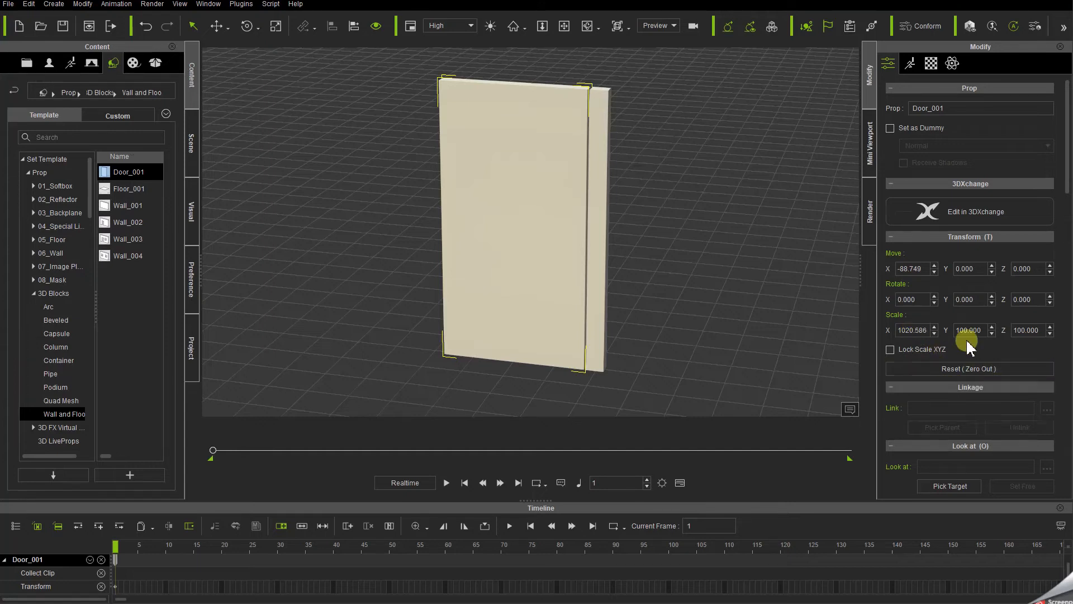
- Make the door panel's attachment inherit Scale in addition to Move and Rotate, and check its transform values
scroll(967, 346, "down", 5)
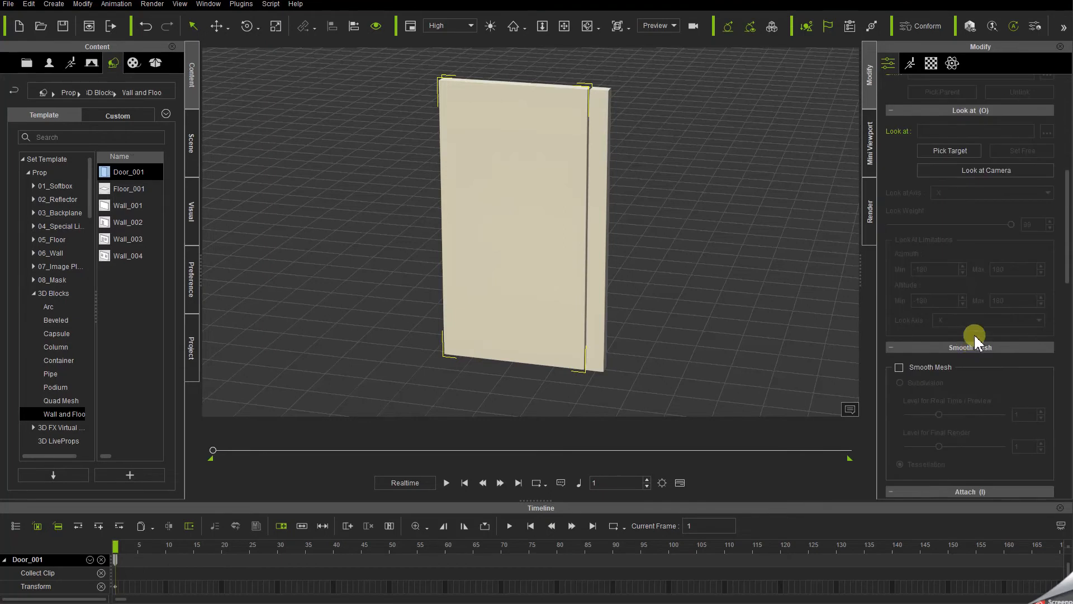
scroll(974, 334, "down", 2)
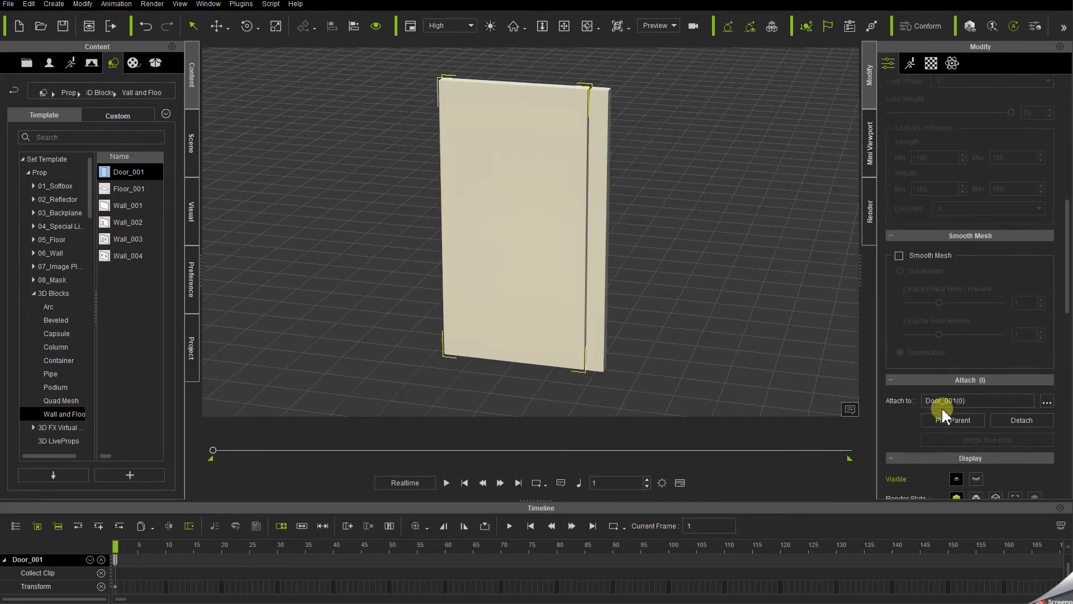
left_click(1047, 402)
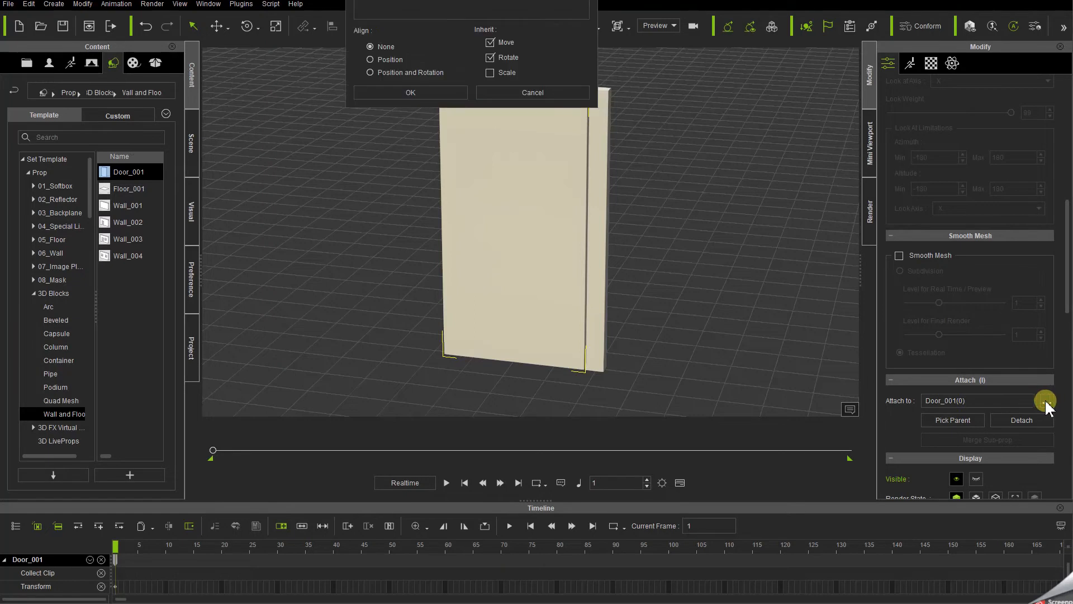
left_click(490, 73)
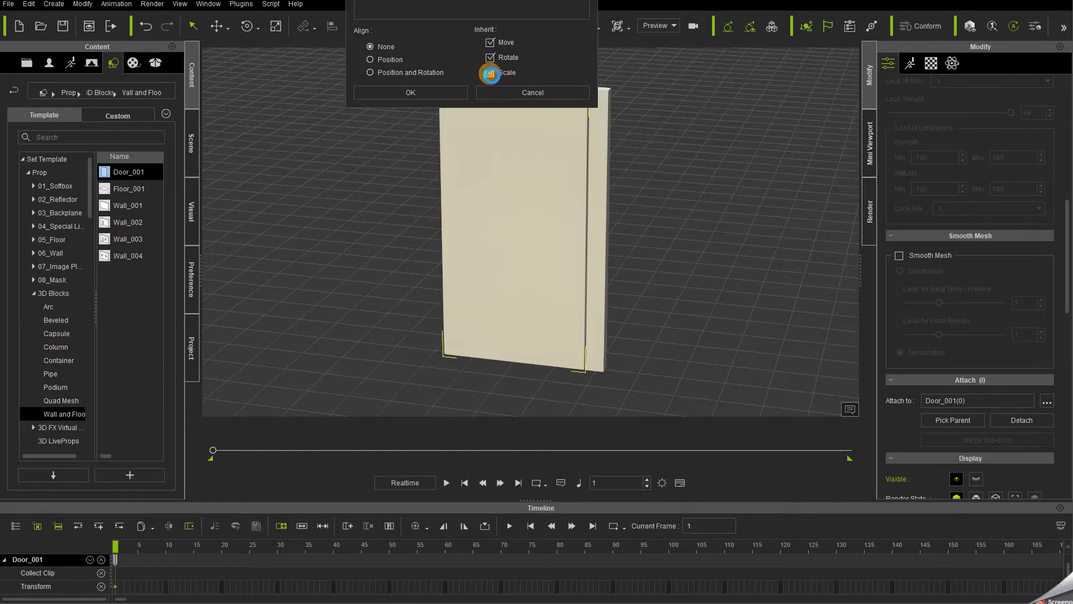
left_click(490, 73)
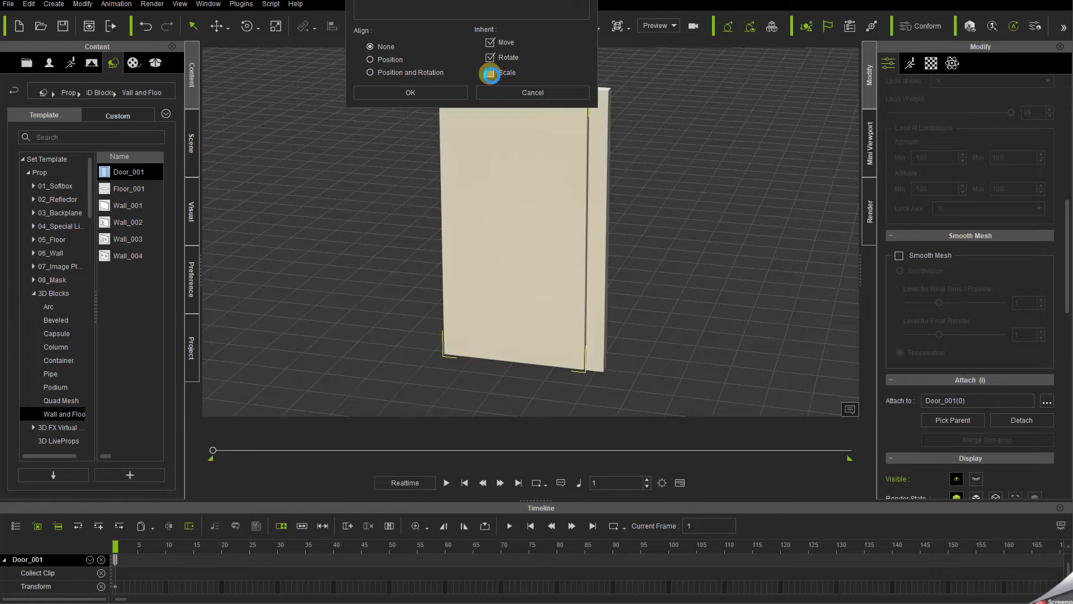
left_click(411, 92)
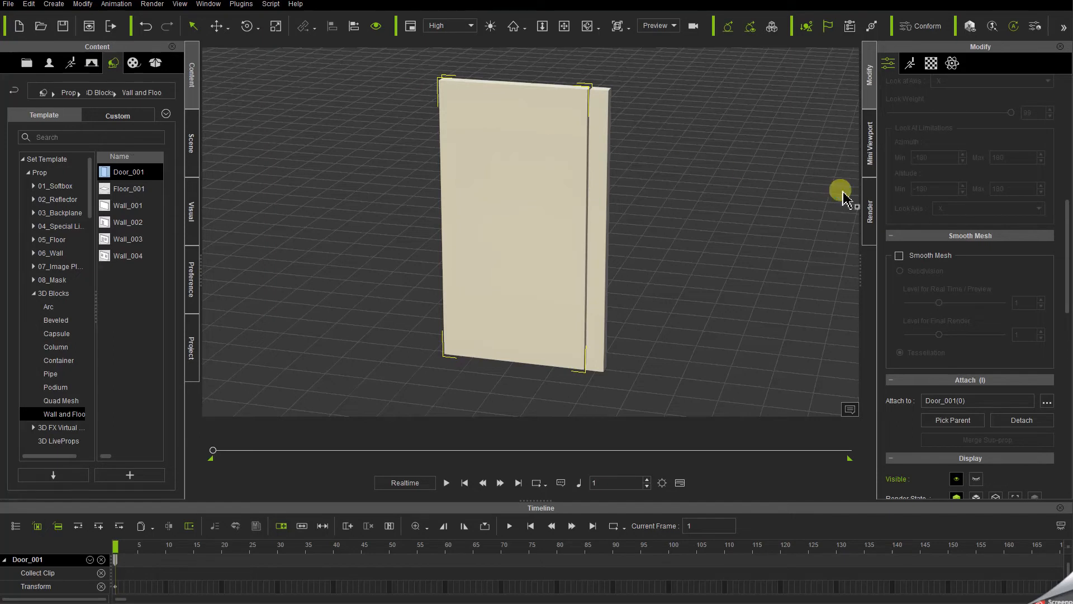
scroll(951, 221, "up", 10)
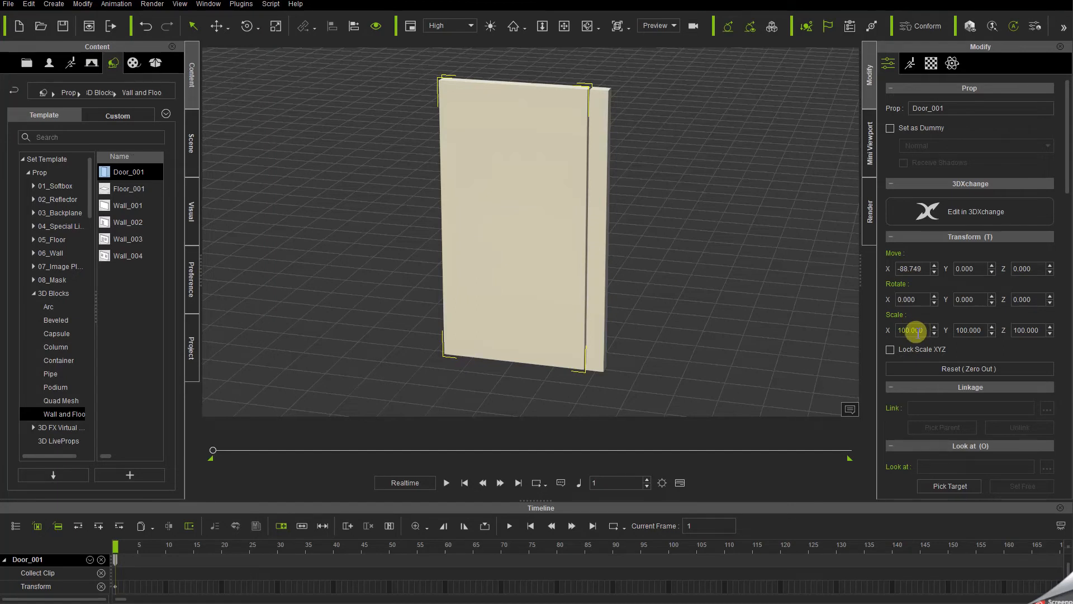
- Merge the attached door panel into the narrow strip as a single prop with Merge Sub-prop
left_click(597, 229)
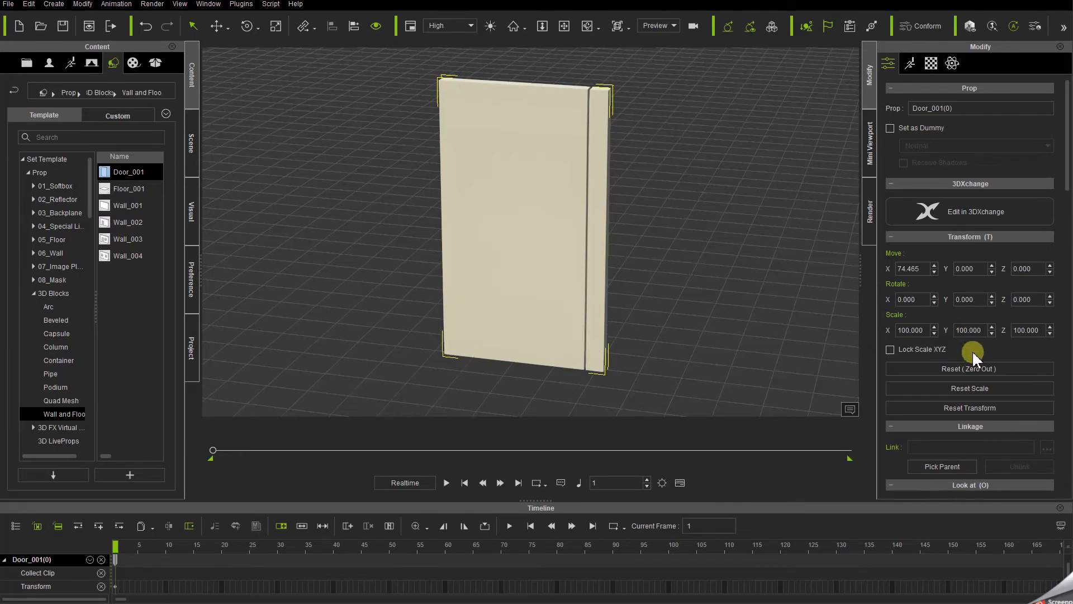
scroll(999, 344, "down", 5)
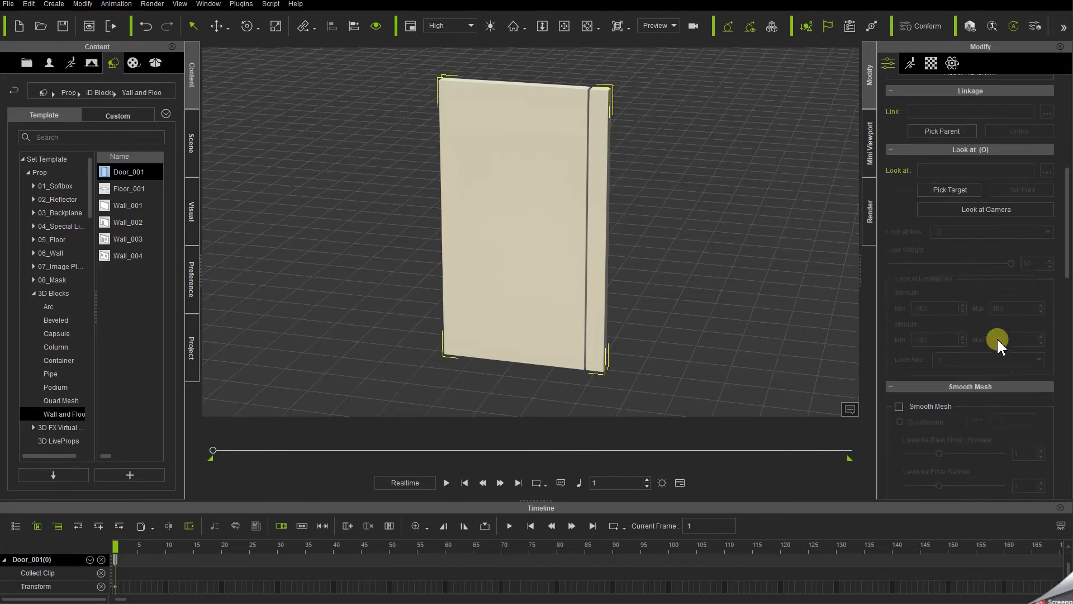
scroll(999, 343, "down", 4)
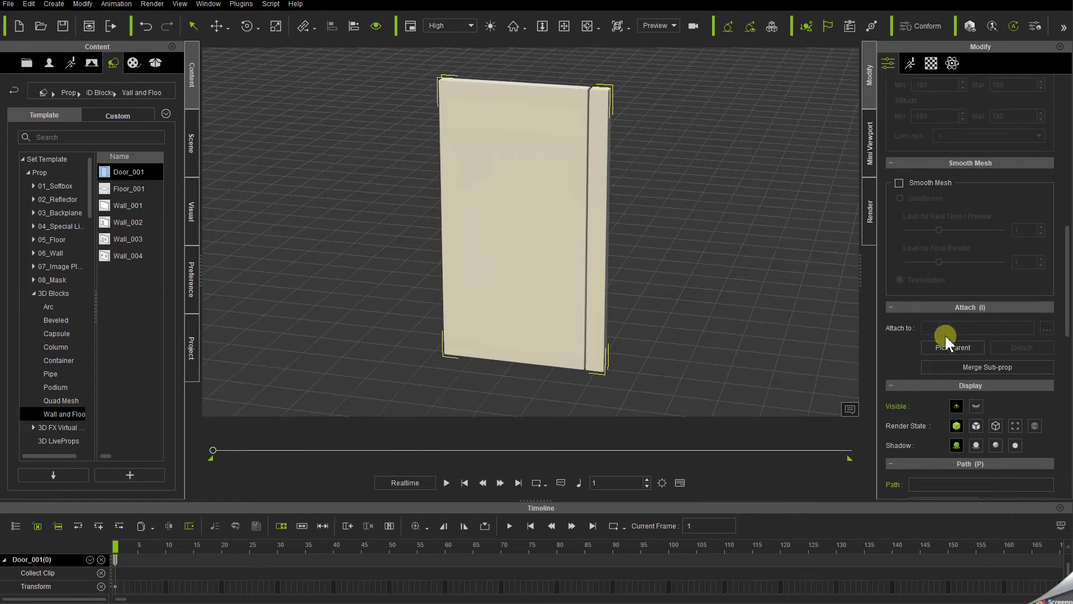
left_click(996, 366)
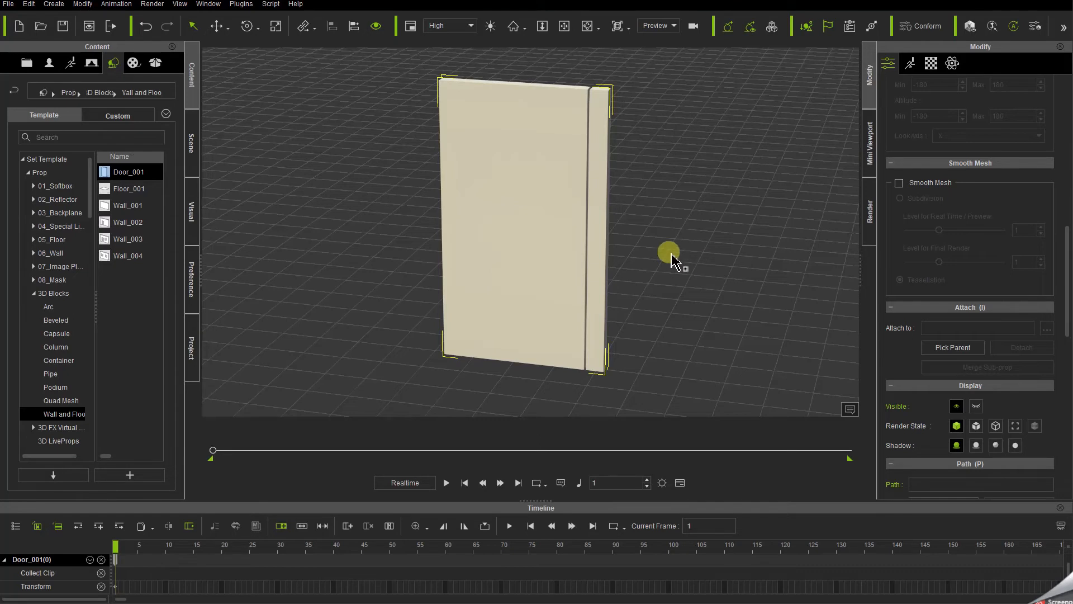
- Open Edit Motion Layer for the merged door and set the bone color to blue with Affect to all bones enabled
key("n")
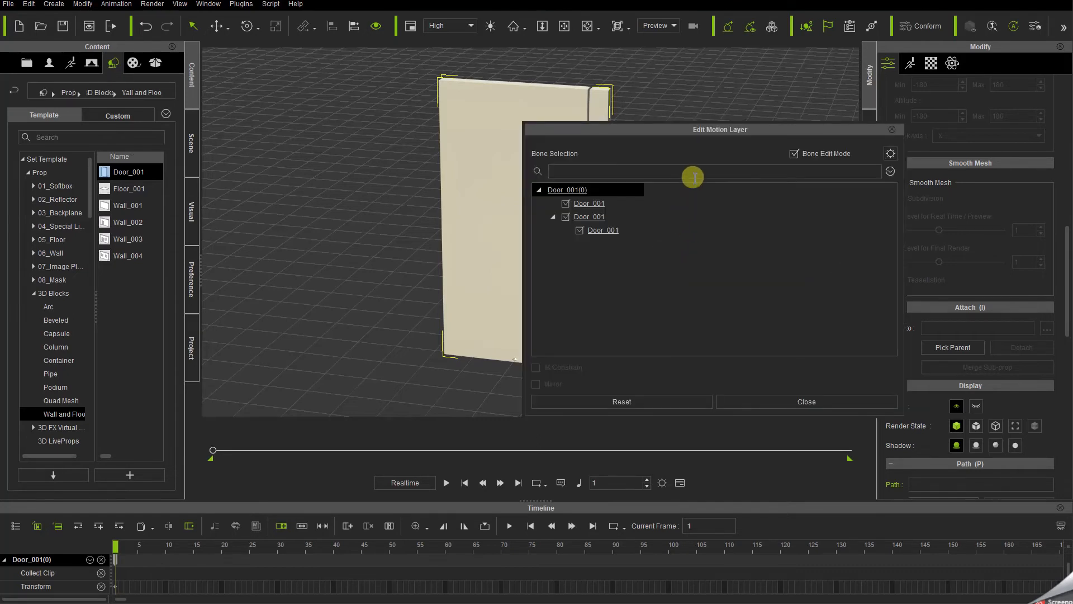
left_click_drag(674, 133, 780, 82)
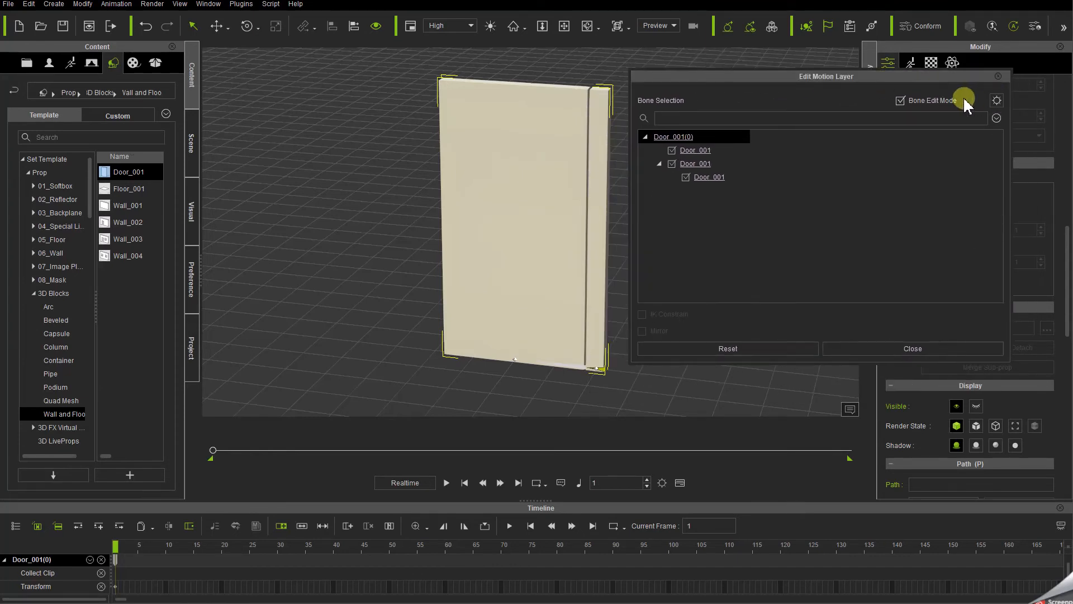
mouse_move(943, 81)
left_mouse_down()
mouse_move(844, 100)
mouse_move(706, 93)
left_mouse_up()
left_click(760, 115)
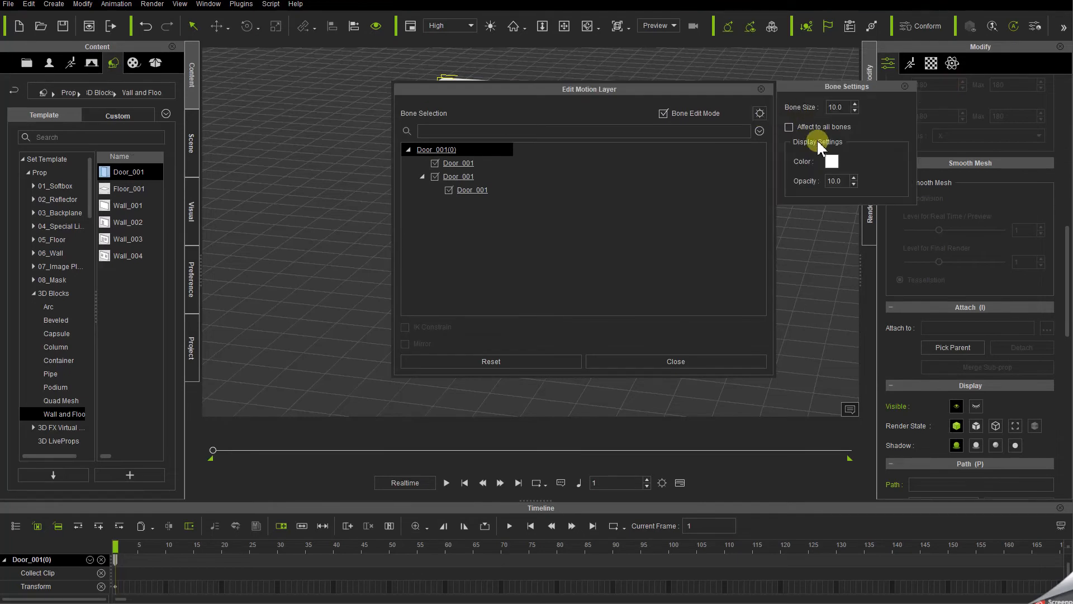
left_click(809, 127)
left_click(831, 161)
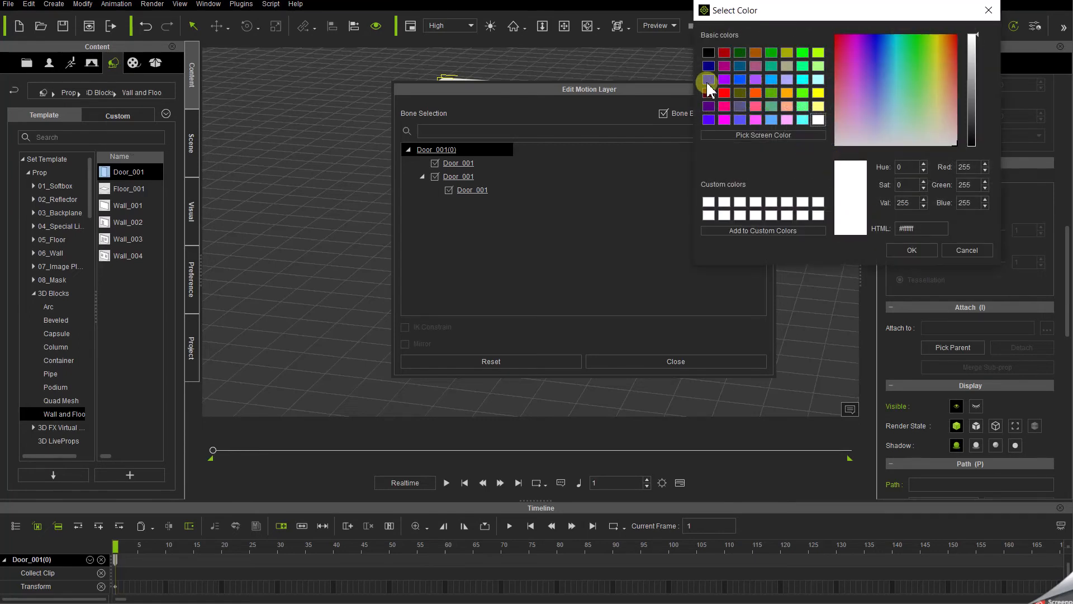
left_click(708, 81)
left_click(914, 251)
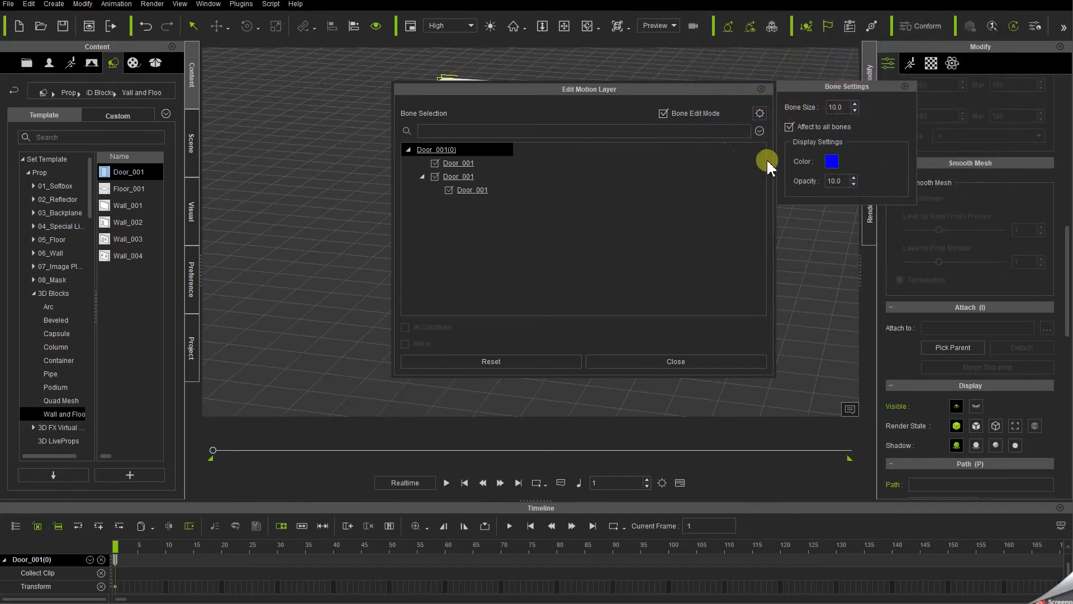
left_click(905, 86)
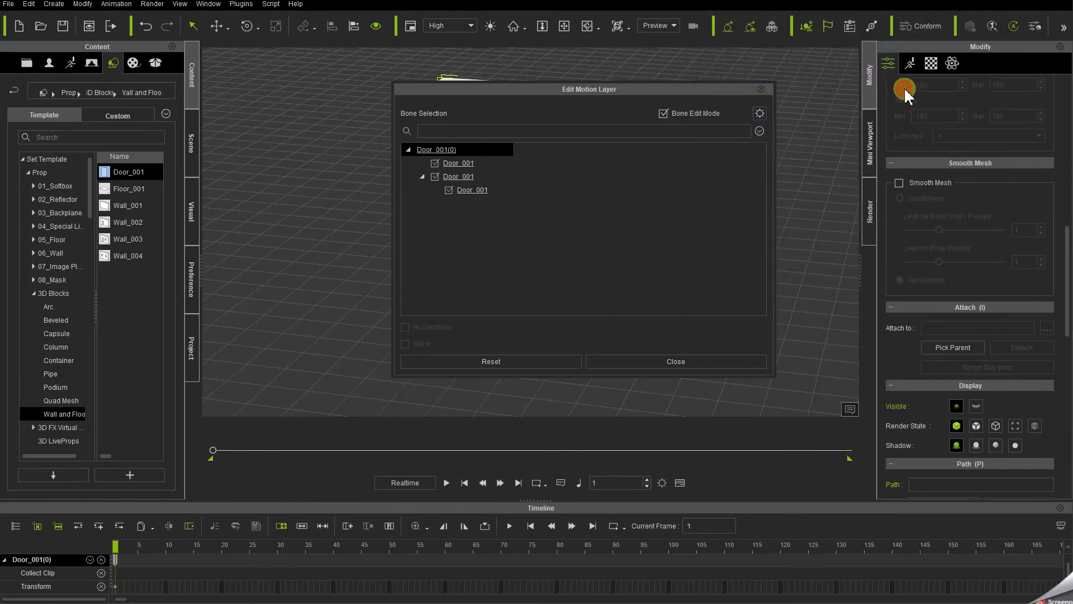
- Inspect the merged door's bones and select the middle bone that drives the wide door panel
left_click_drag(691, 91, 930, 67)
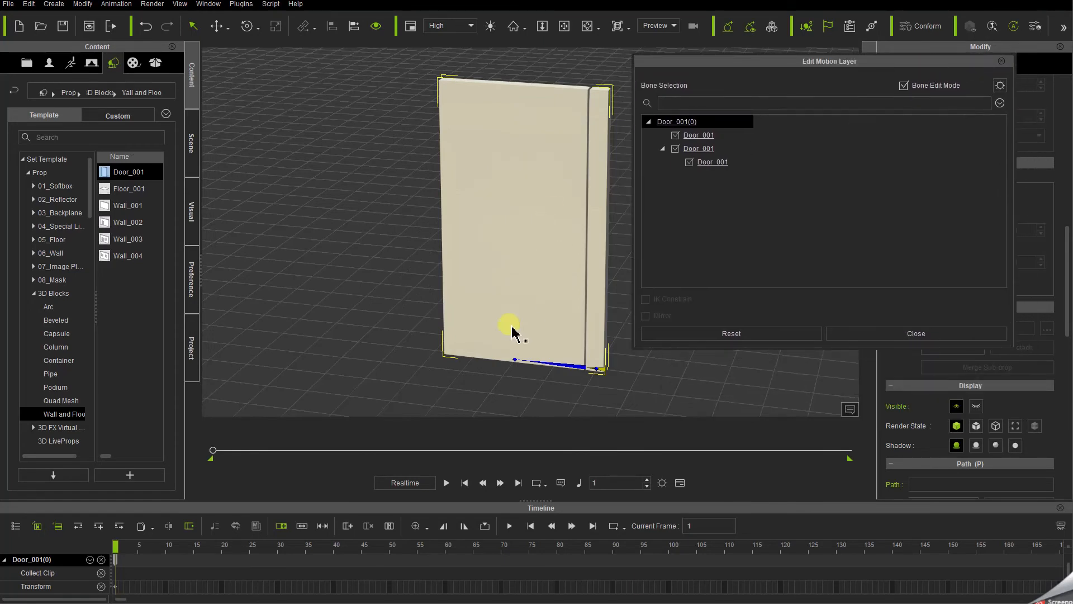
scroll(468, 401, "up", 5)
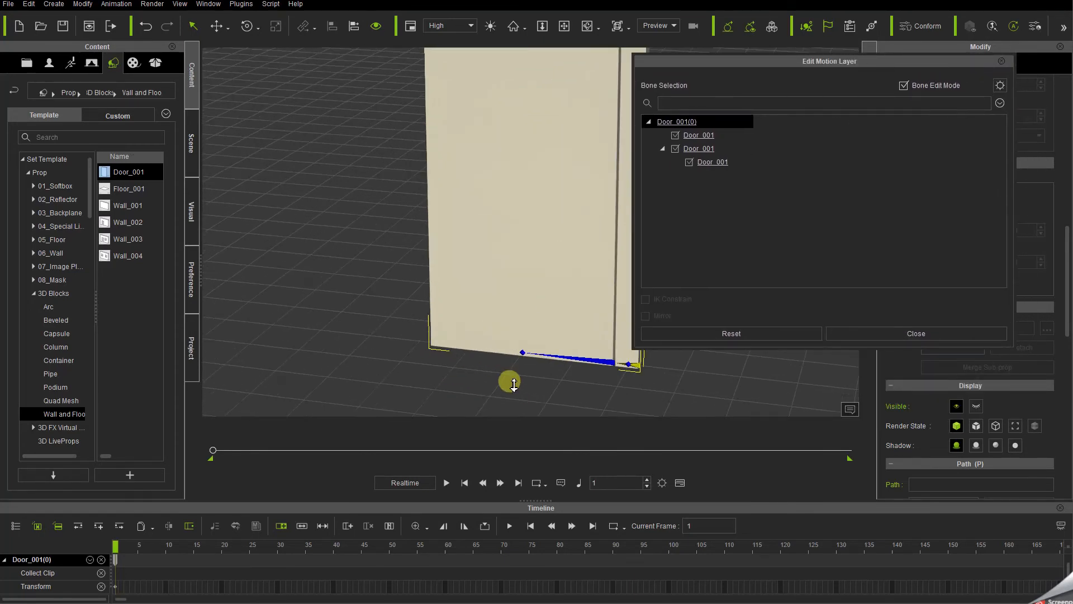
middle_click_drag(506, 388, 386, 348)
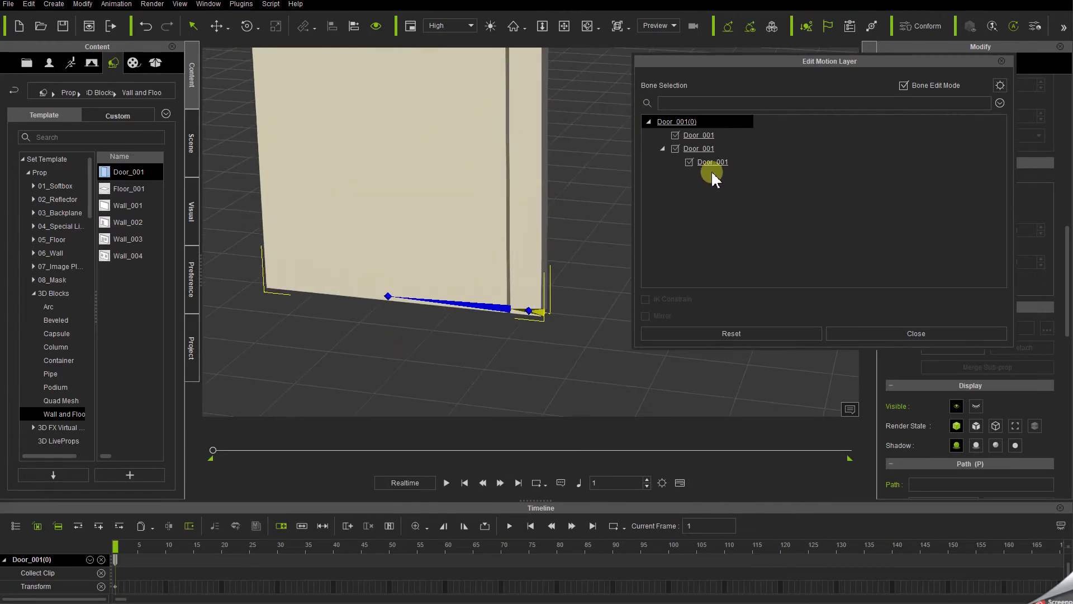
left_click(696, 136)
left_click(693, 148)
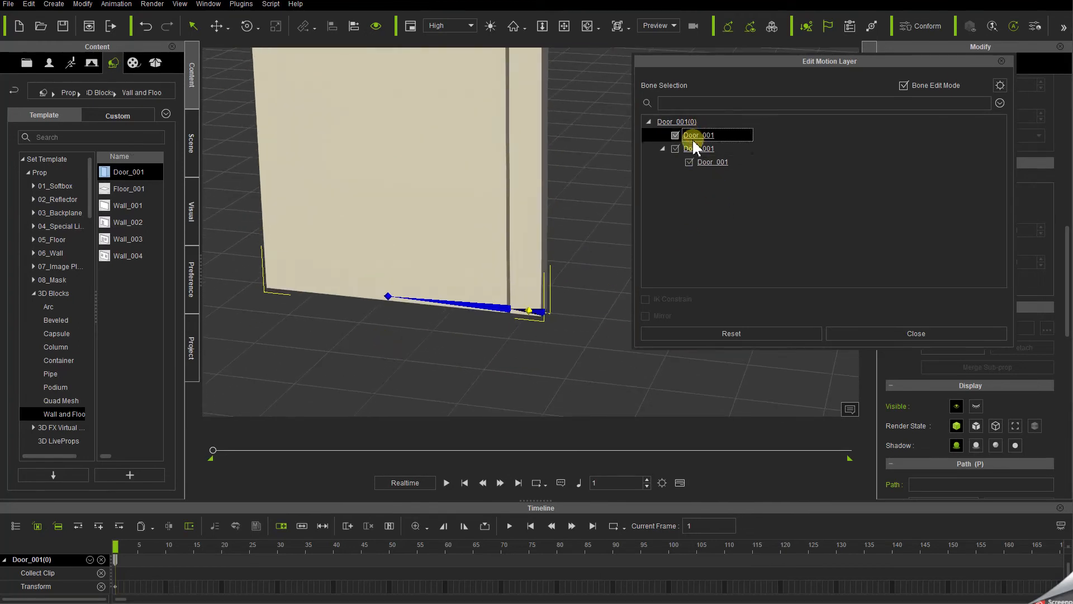
left_click(692, 162)
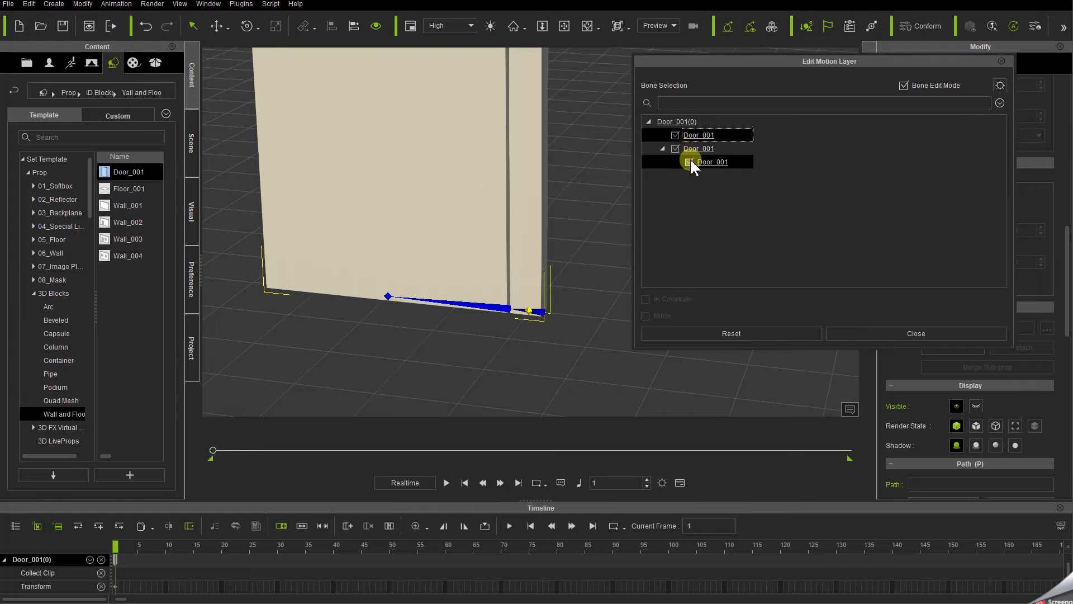
left_click(699, 148)
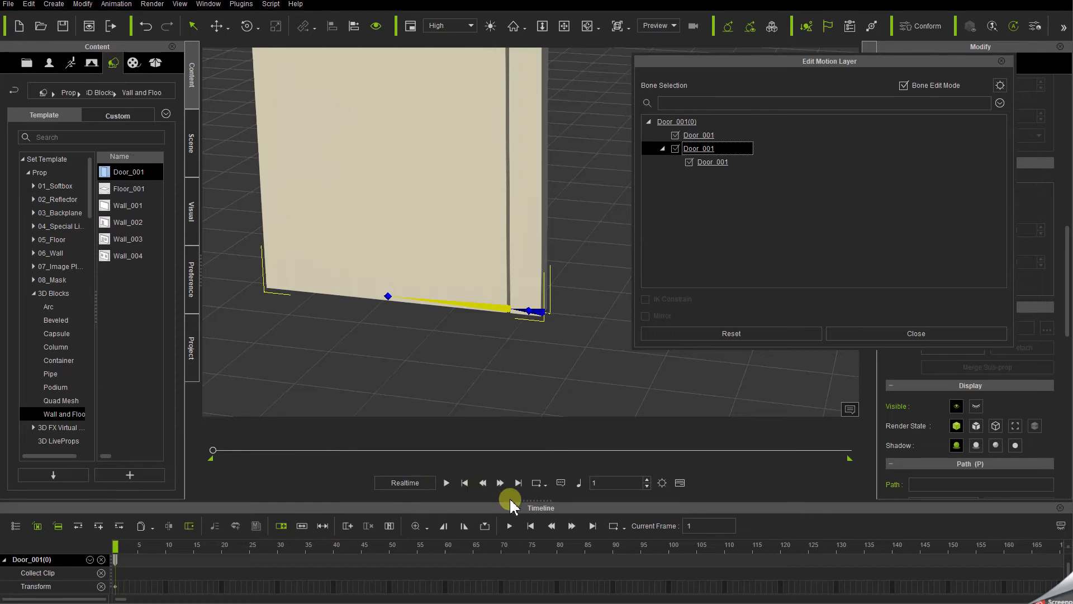
- Enlarge the timeline and show the door's Animation track, expanded to reveal its Animation Layer
left_click_drag(537, 501, 552, 459)
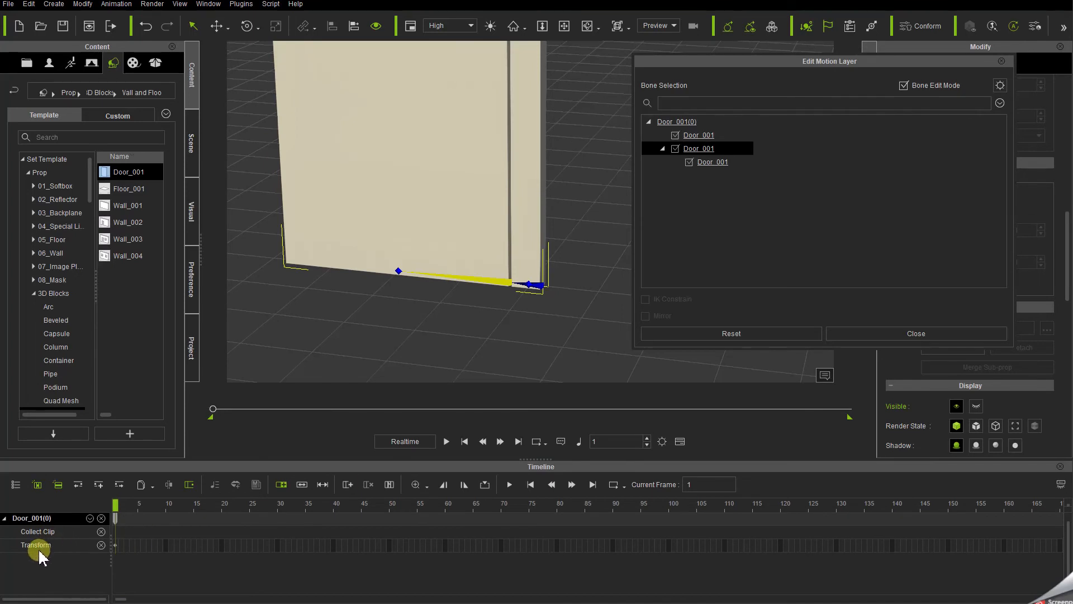
left_click(90, 518)
left_click(98, 556)
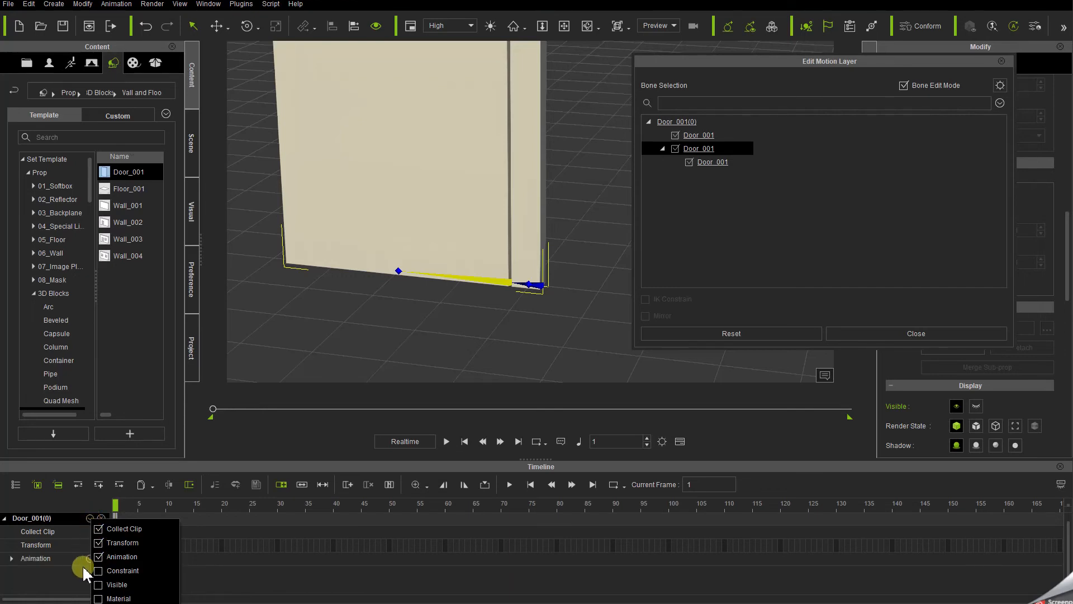
left_click(54, 571)
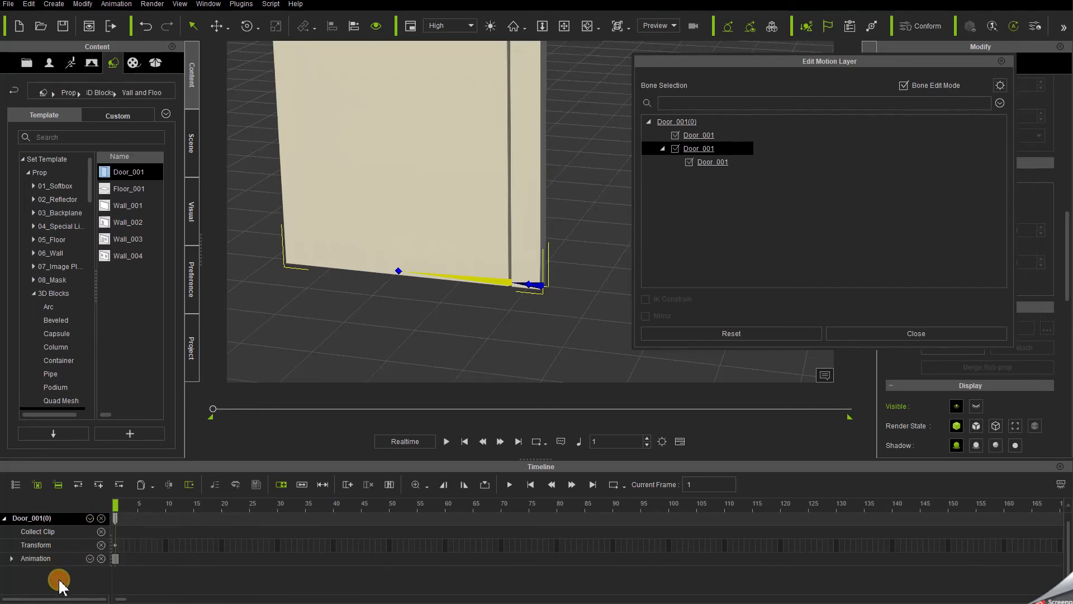
left_click(12, 559)
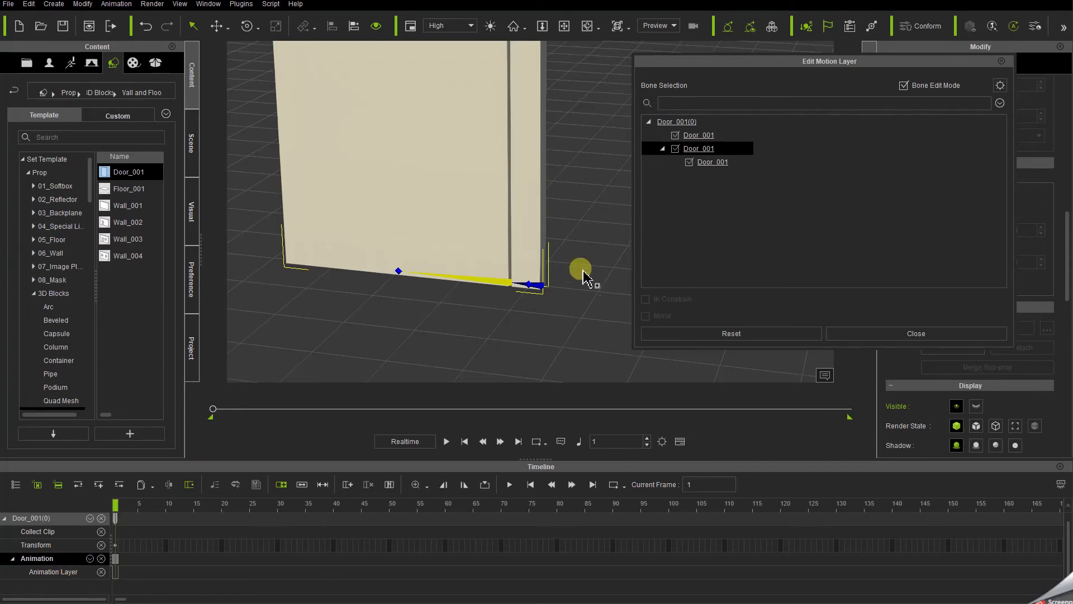
- Key the panel bone's original clip pose at frame 1 with Reset, and rotate the panel open at frame 120
left_click(715, 342)
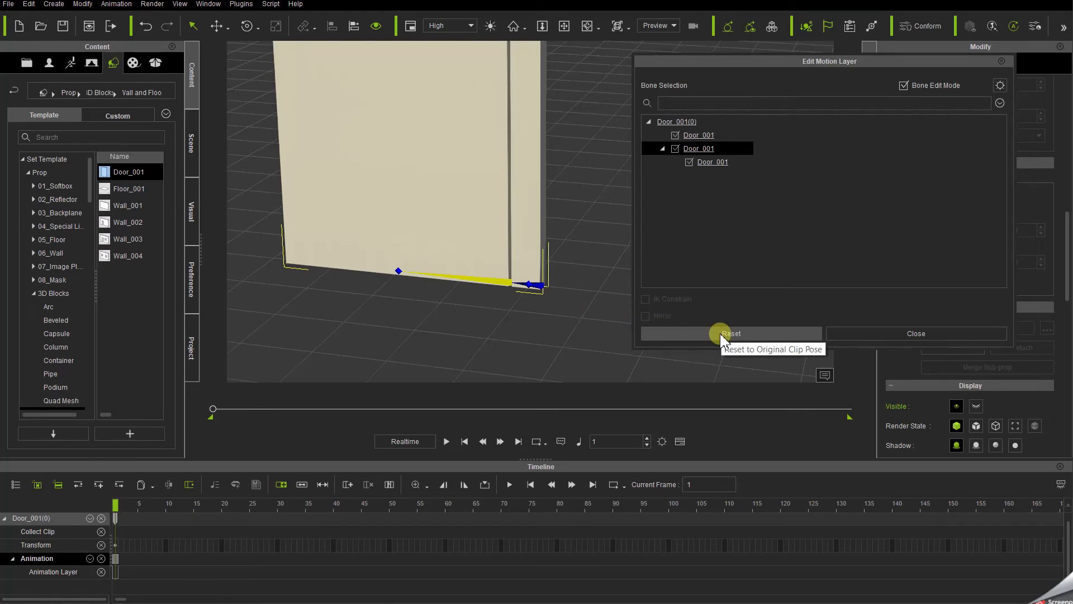
left_click(721, 336)
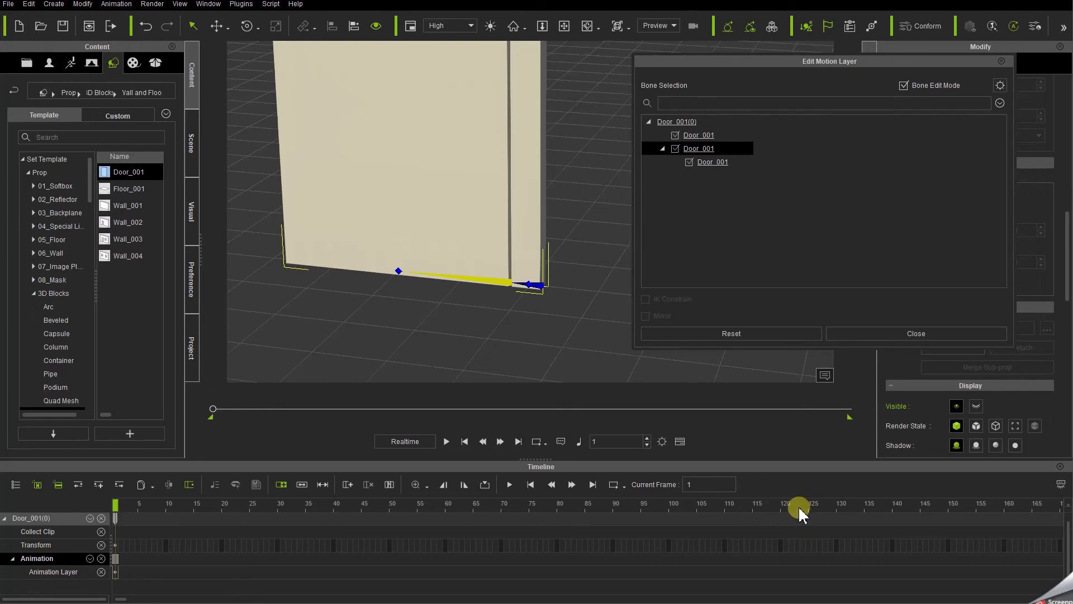
left_click(782, 510)
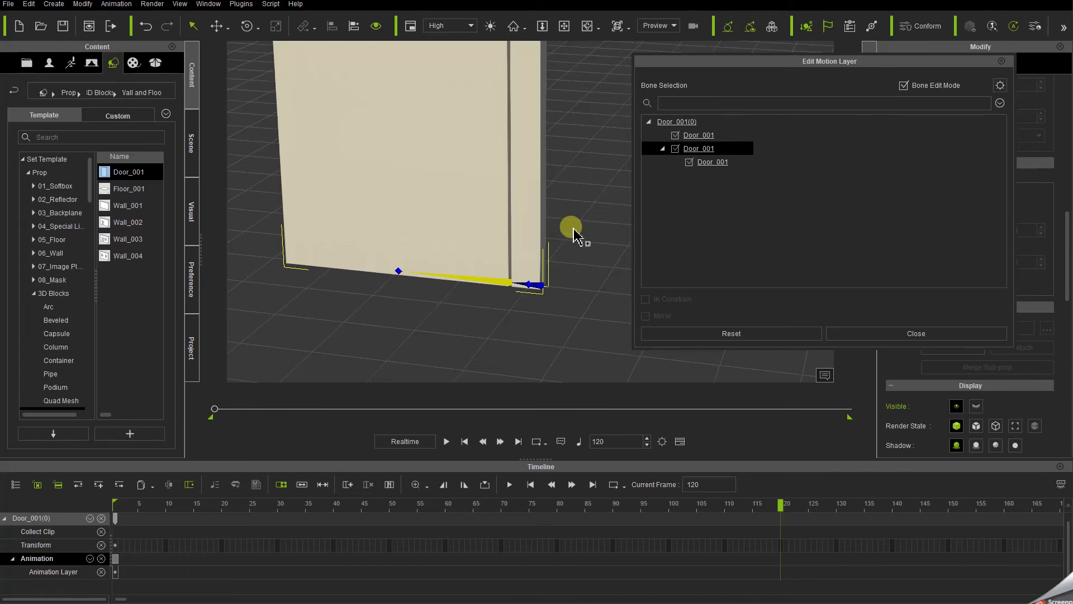
key("e")
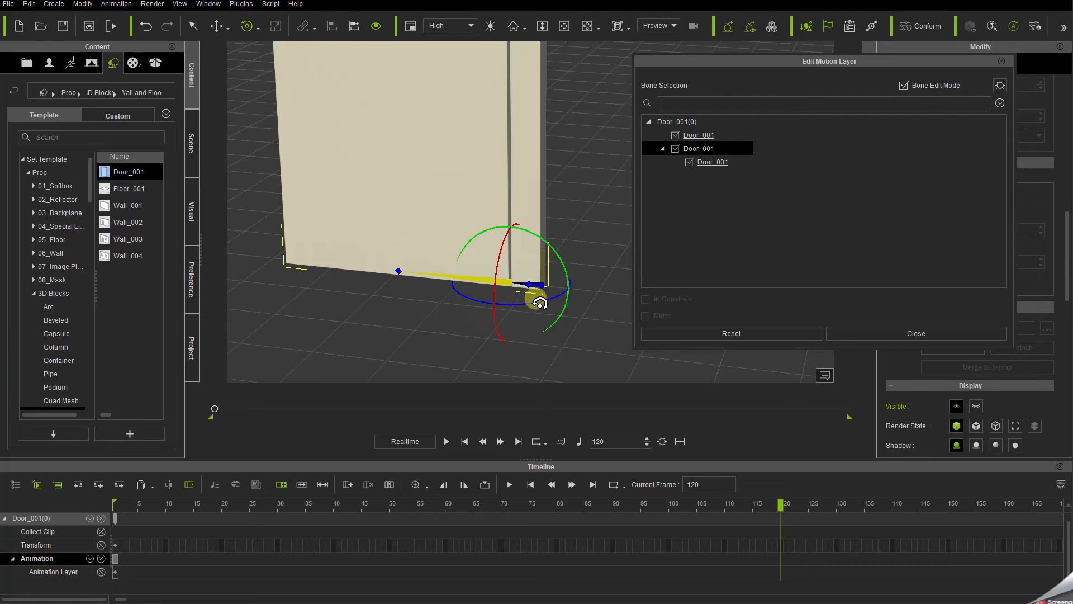
left_click_drag(547, 303, 509, 341)
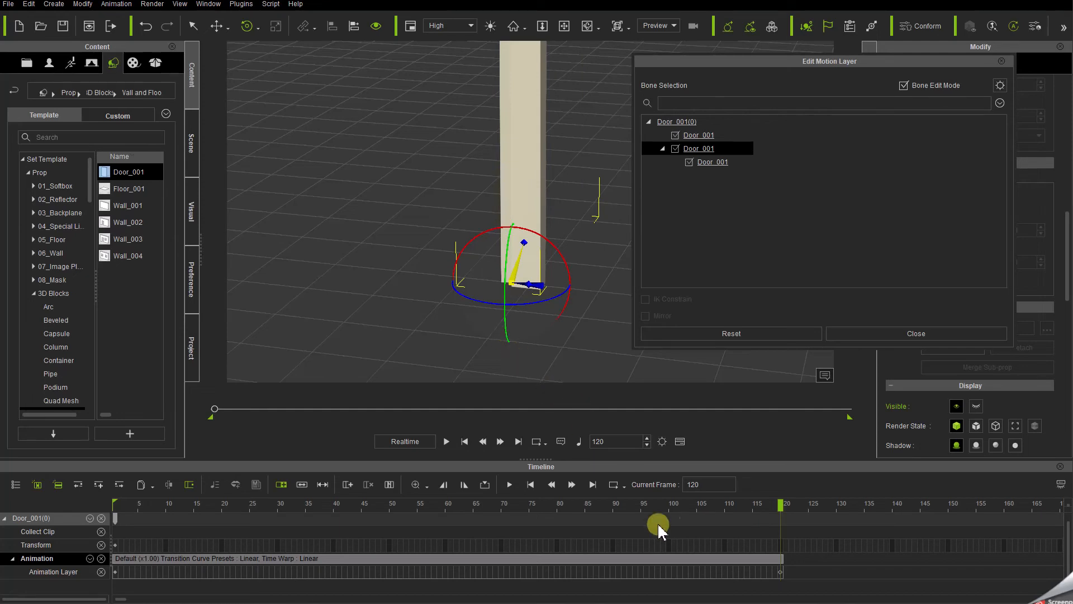
- Rotate the panel bone back to its closed position at frame 230 and close Edit Motion Layer
left_click_drag(703, 509, 783, 511)
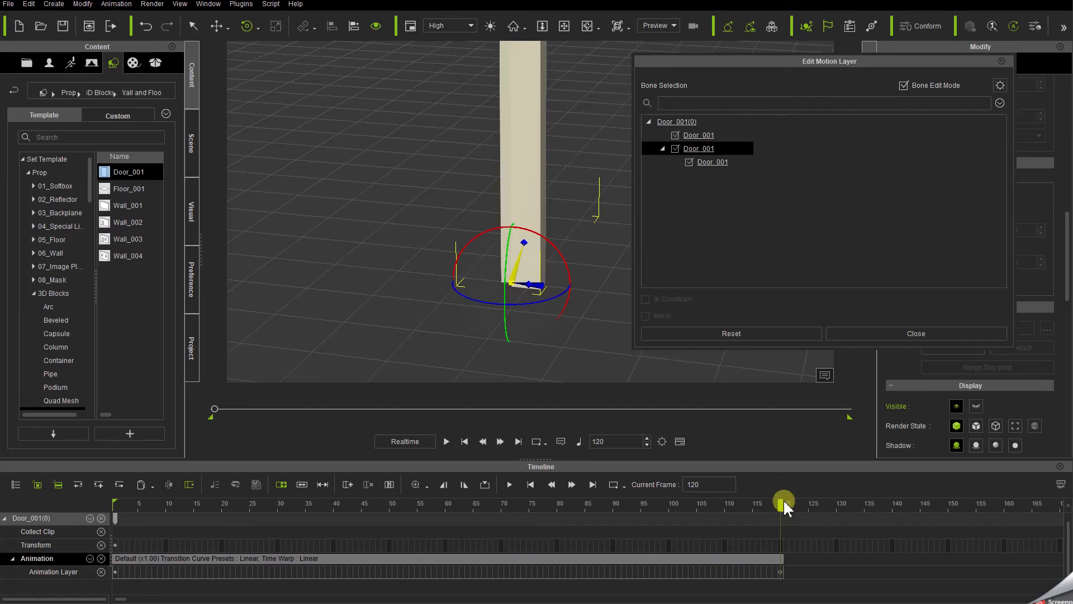
left_click_drag(781, 506, 838, 529)
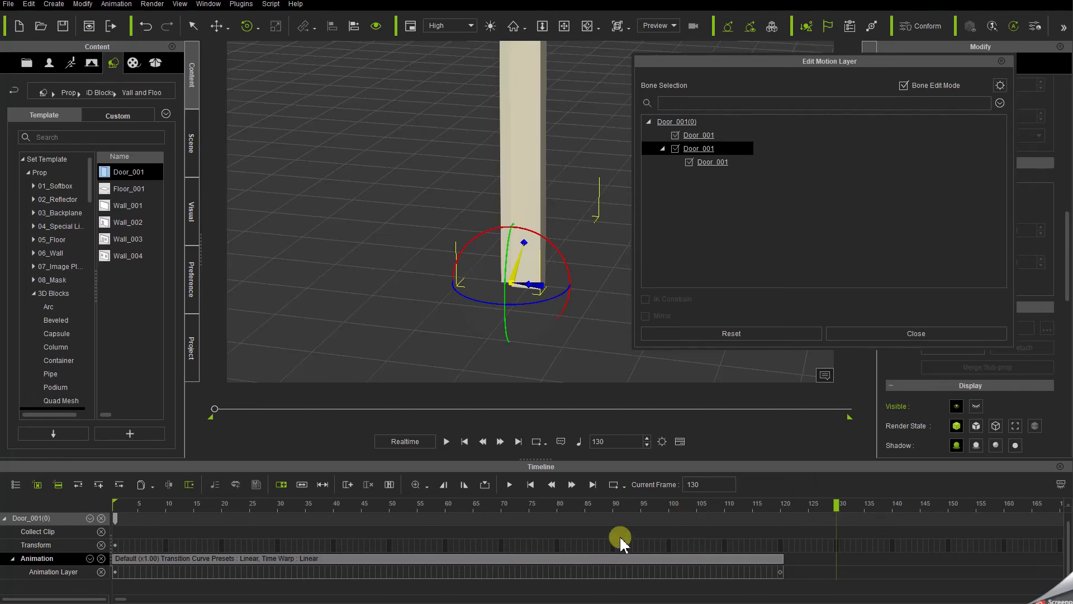
left_click_drag(558, 573, 113, 590)
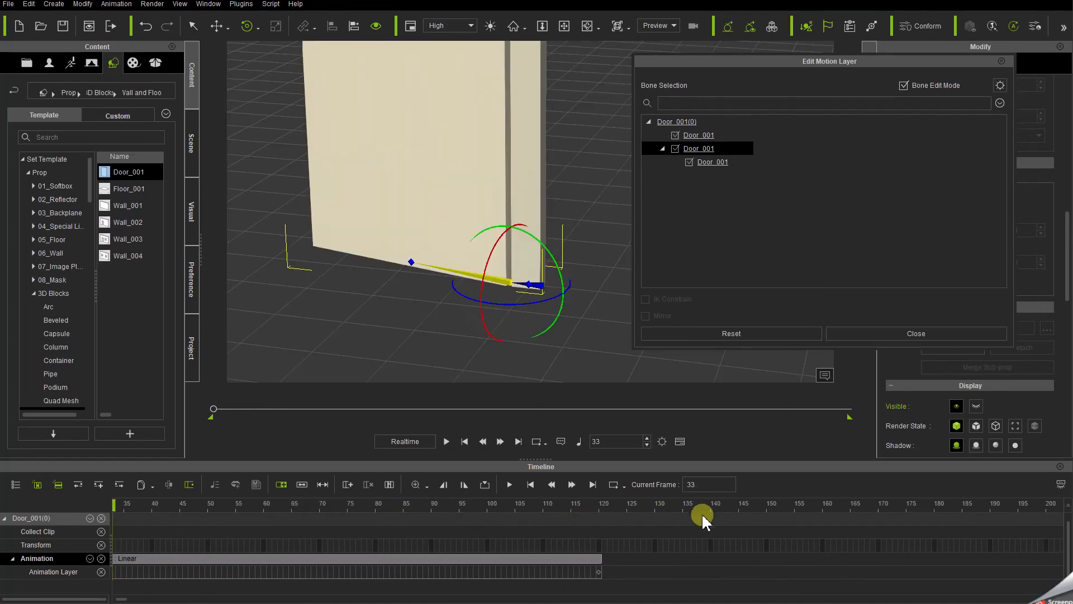
left_click_drag(697, 505, 1035, 510)
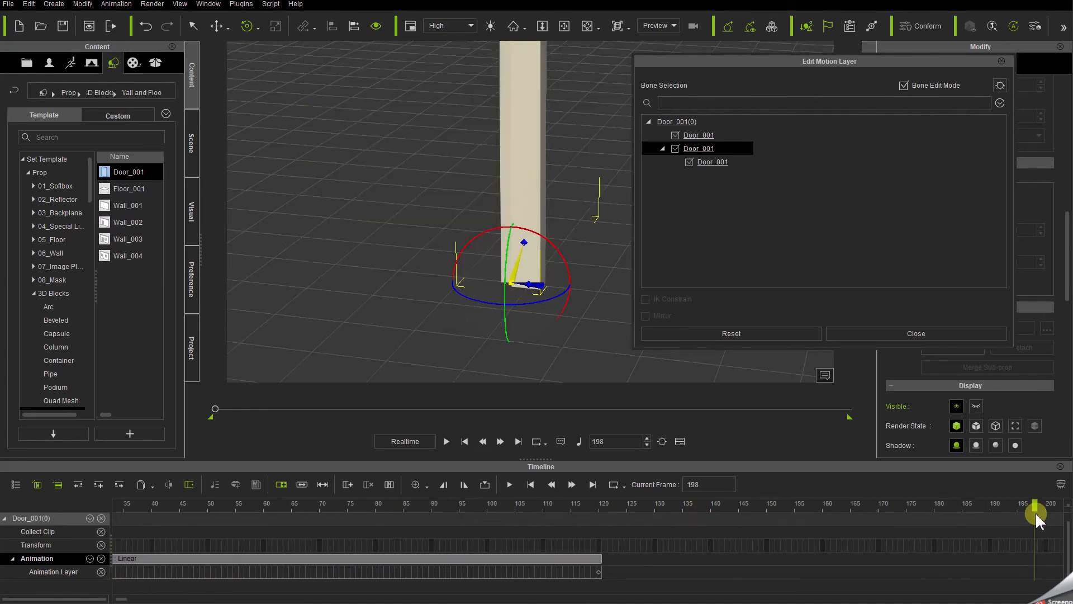
left_click_drag(869, 583, 515, 568)
left_click(886, 507)
left_click_drag(889, 513, 861, 520)
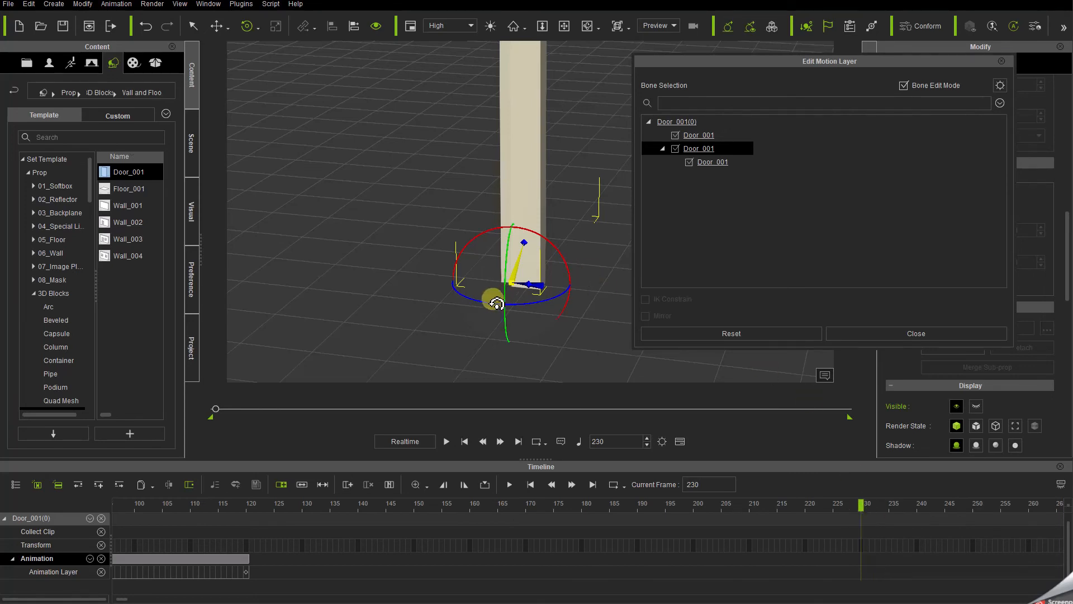
left_click_drag(485, 304, 533, 294)
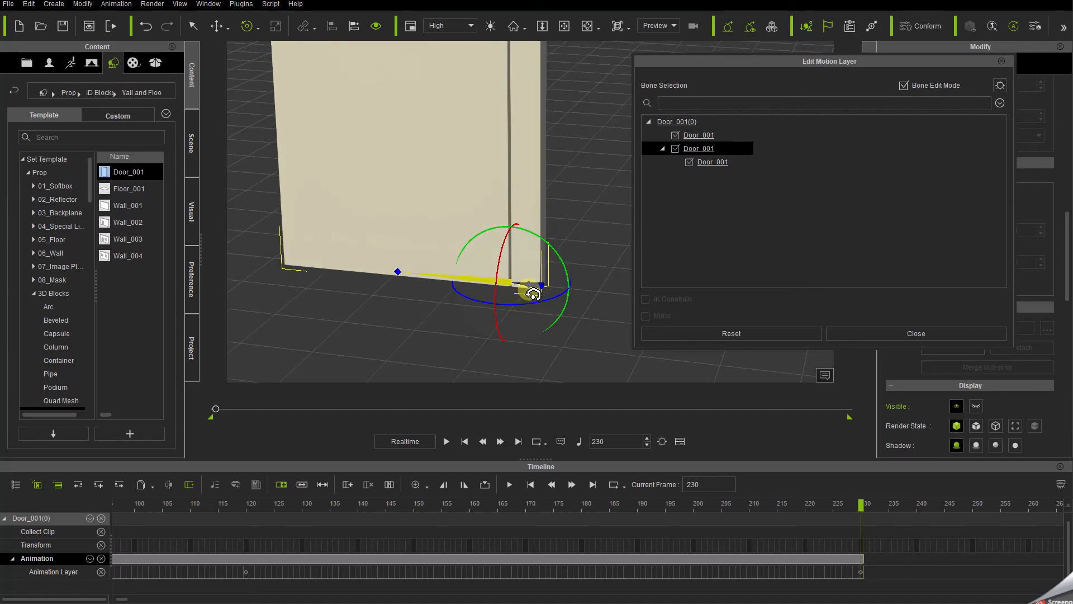
left_click_drag(534, 294, 531, 294)
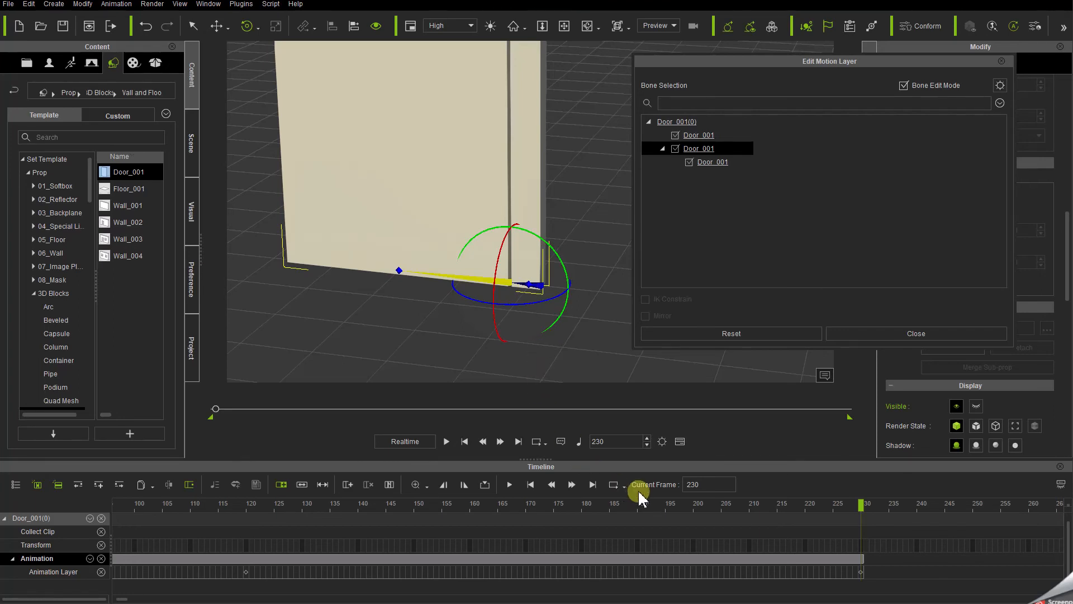
left_click(916, 334)
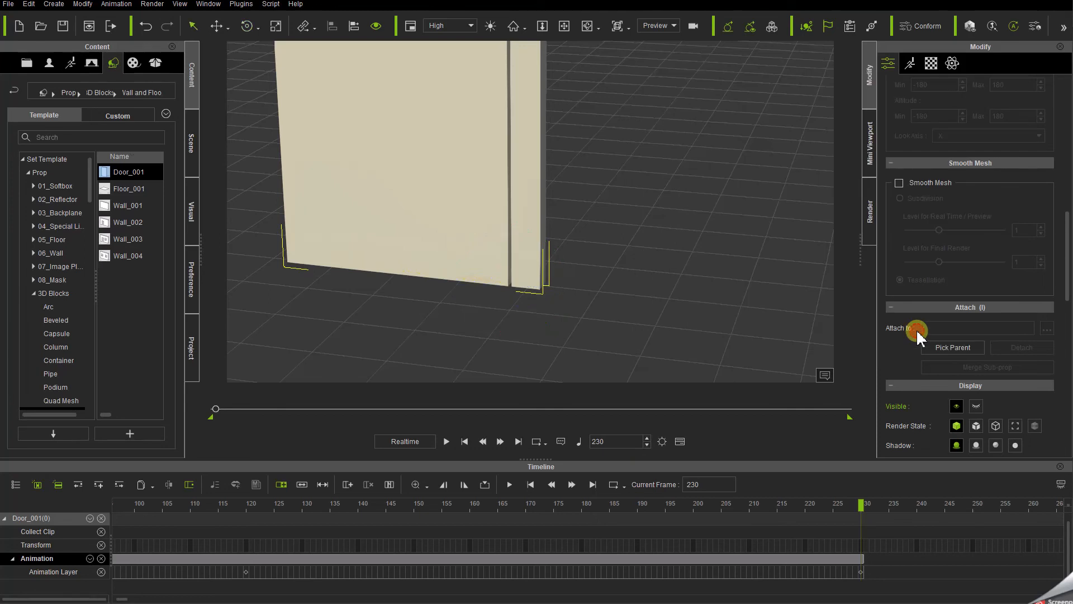
- Play the door animation from the first frame to check the opening and closing motion
left_click(464, 441)
left_click(445, 441)
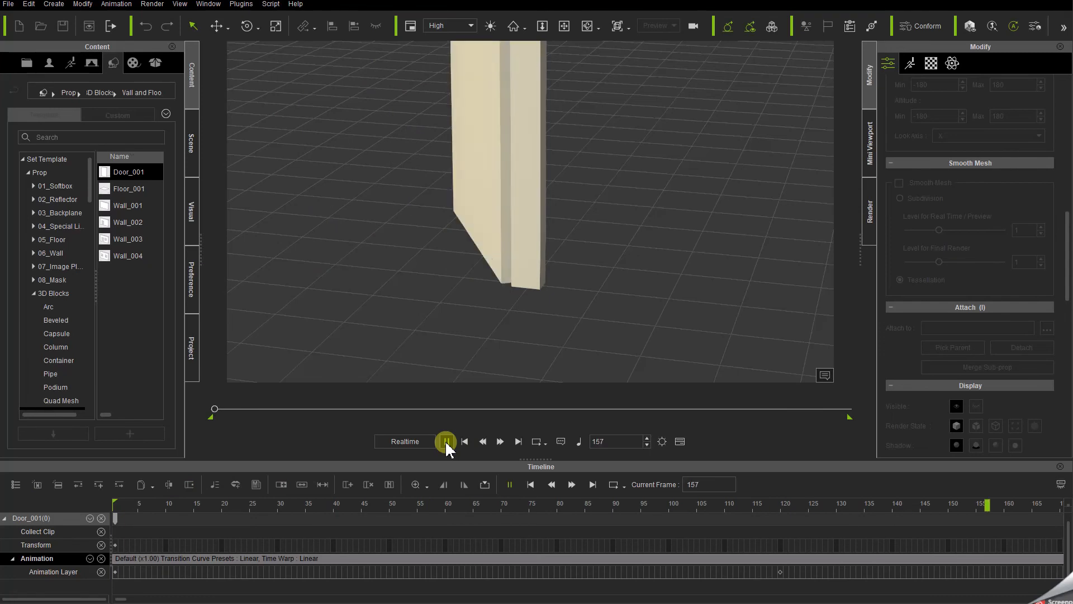
left_click(454, 441)
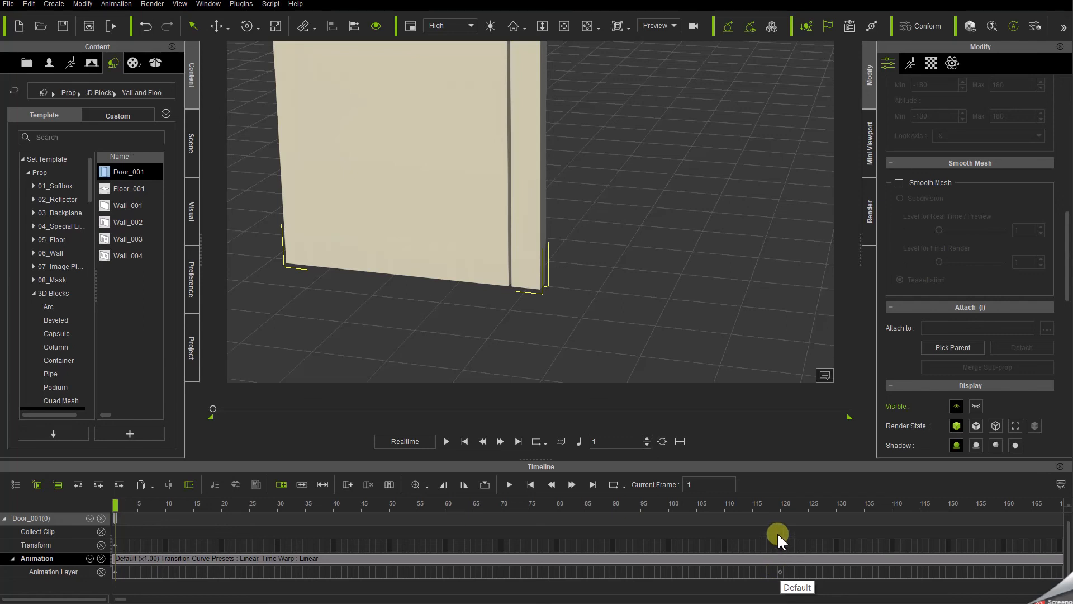
- Collect the door's opening motion from frame 1 to 120 and add it to Perform as a clip named Open
left_click_drag(781, 535, 59, 518)
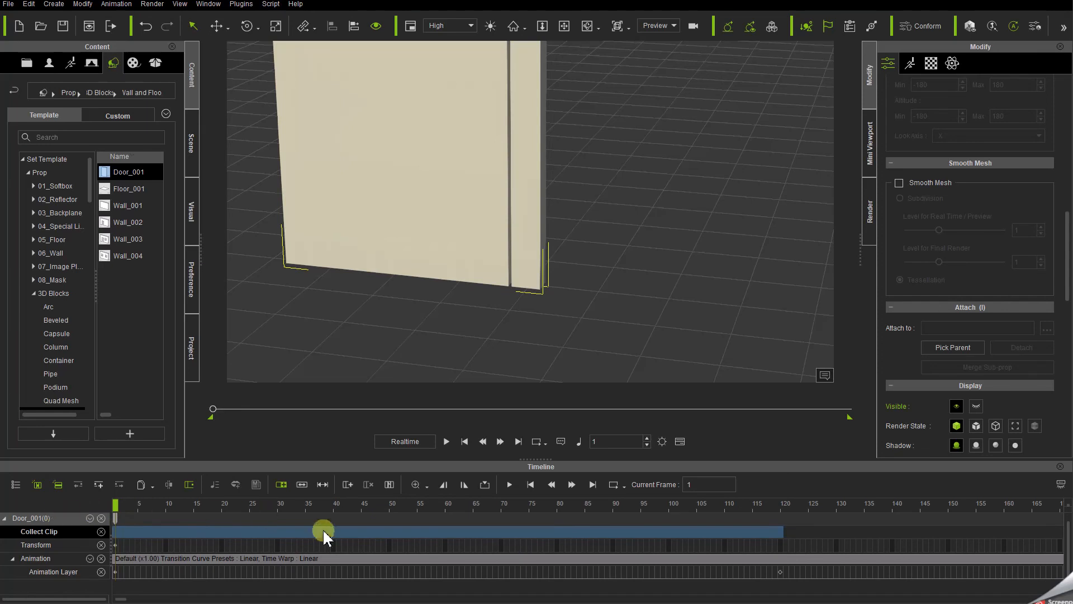
right_click(340, 530)
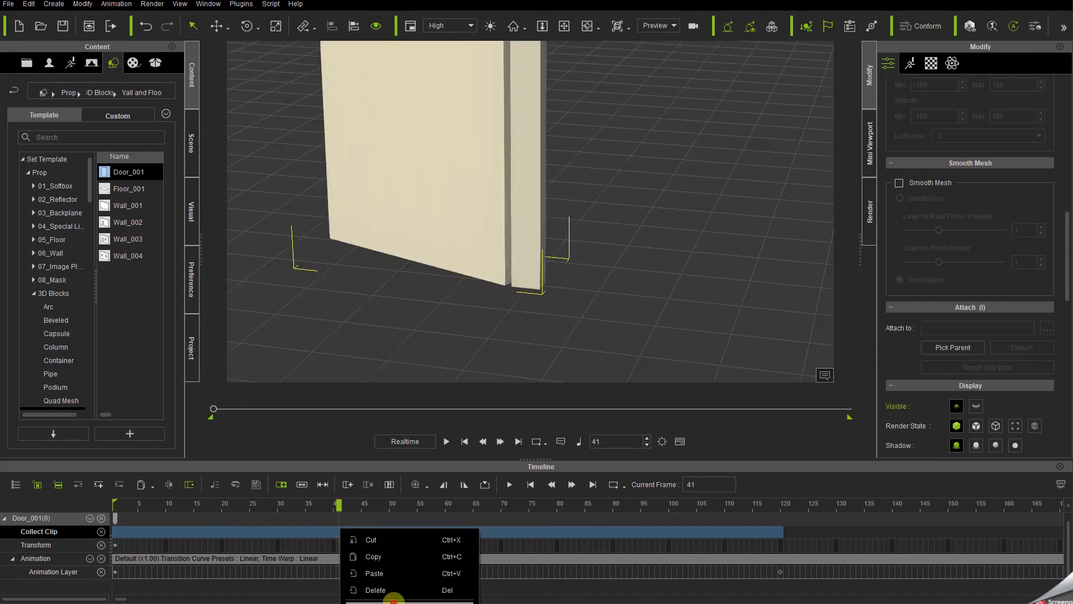
left_click(394, 597)
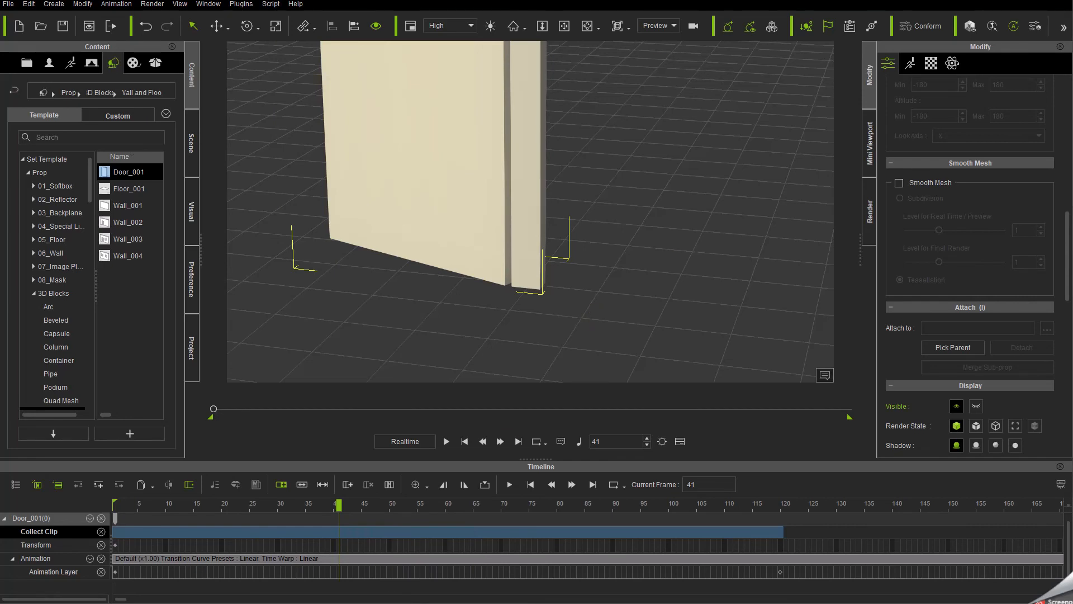
left_click_drag(559, 82, 654, 179)
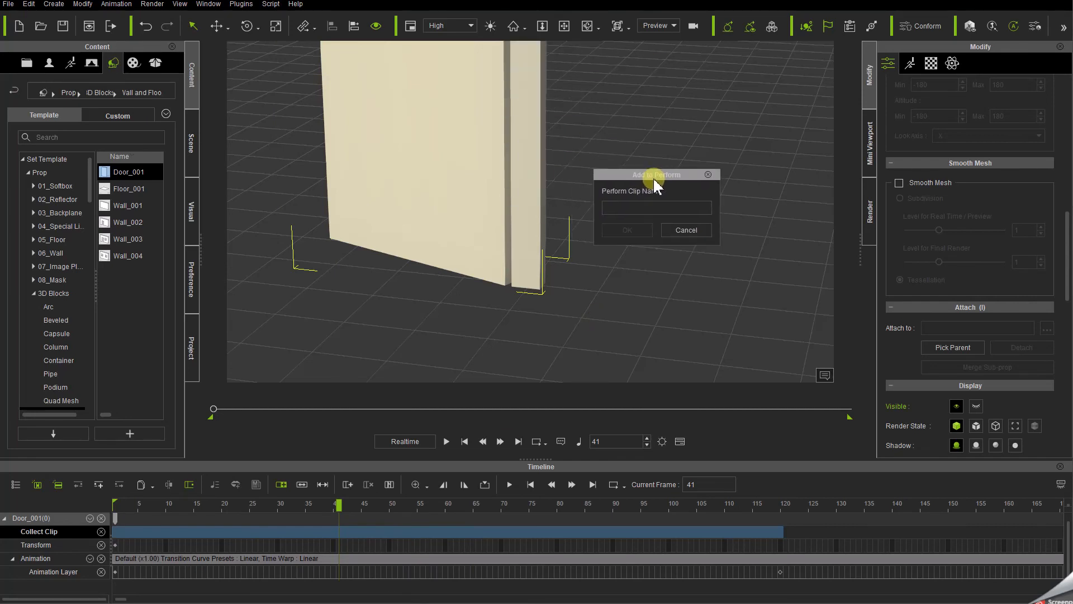
type("pen")
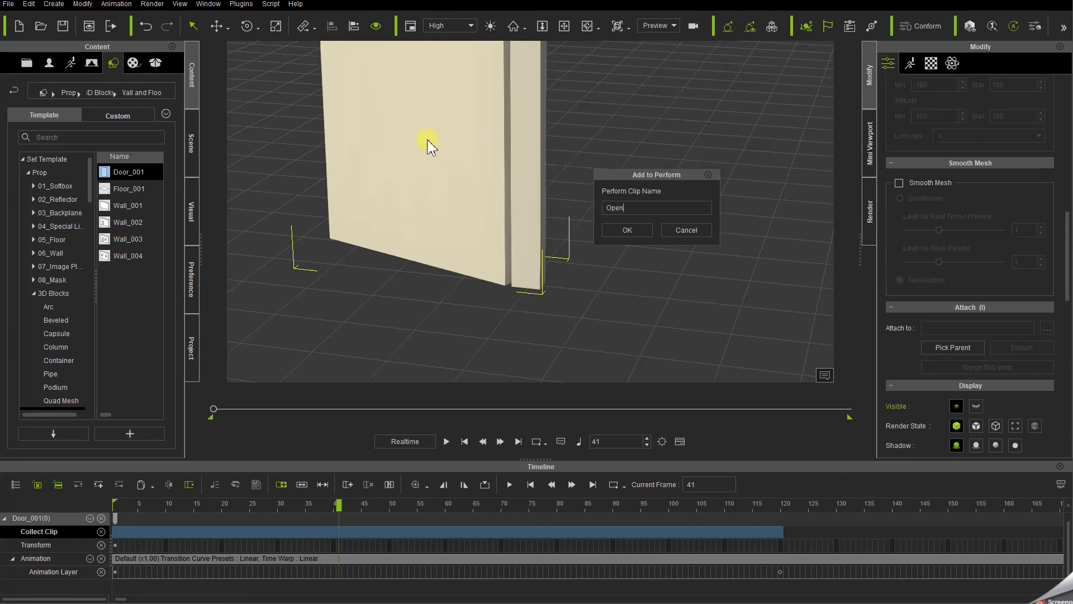
left_click(629, 229)
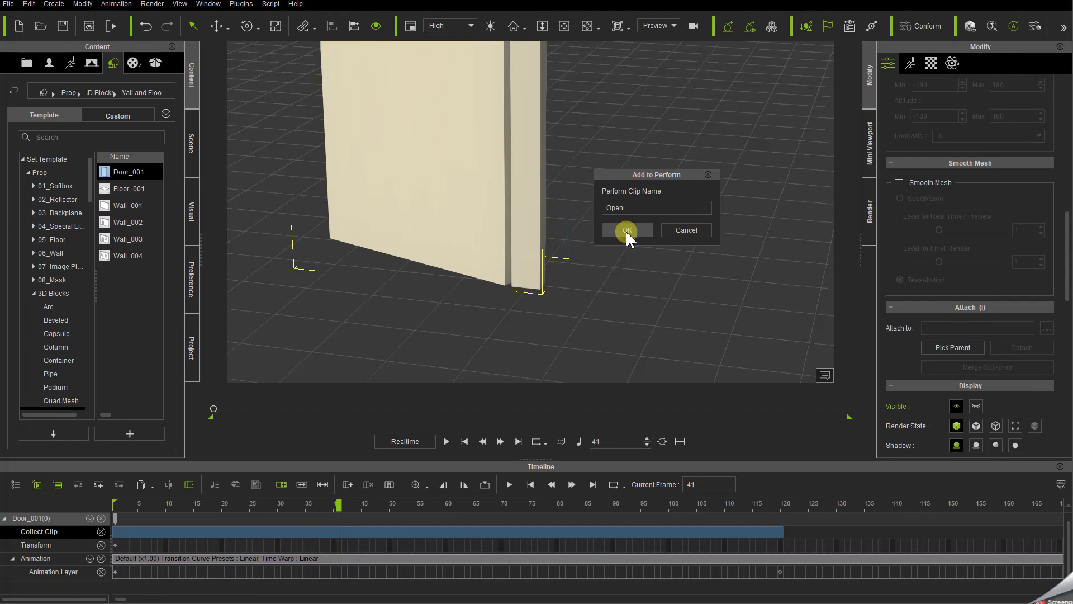
left_click(626, 230)
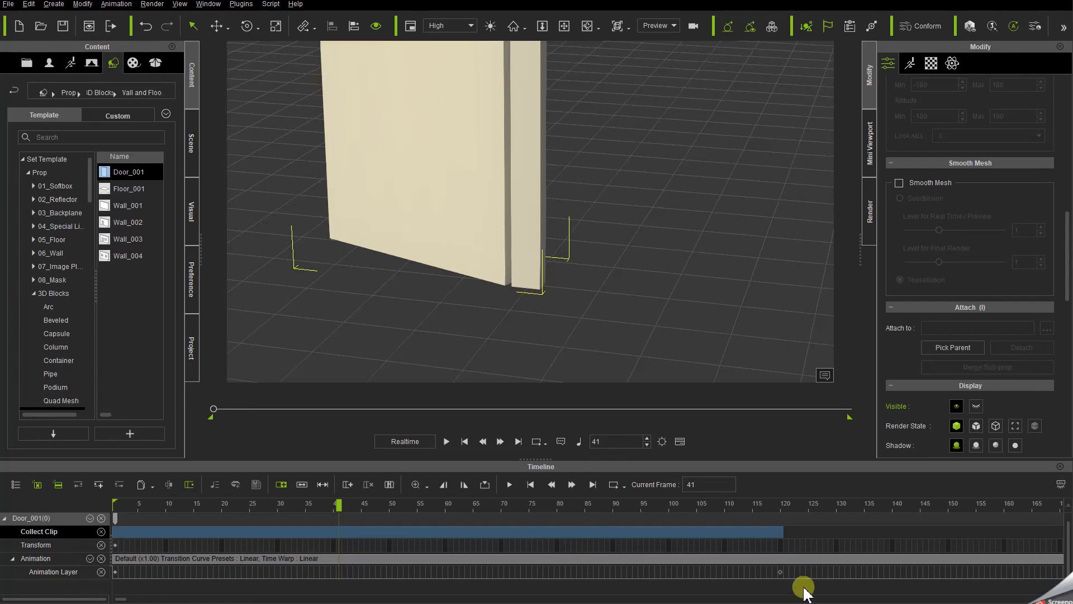
- Collect the door's closing motion from frame 120 to 230 and add it to Perform as a clip named Close
left_click_drag(805, 582, 376, 590)
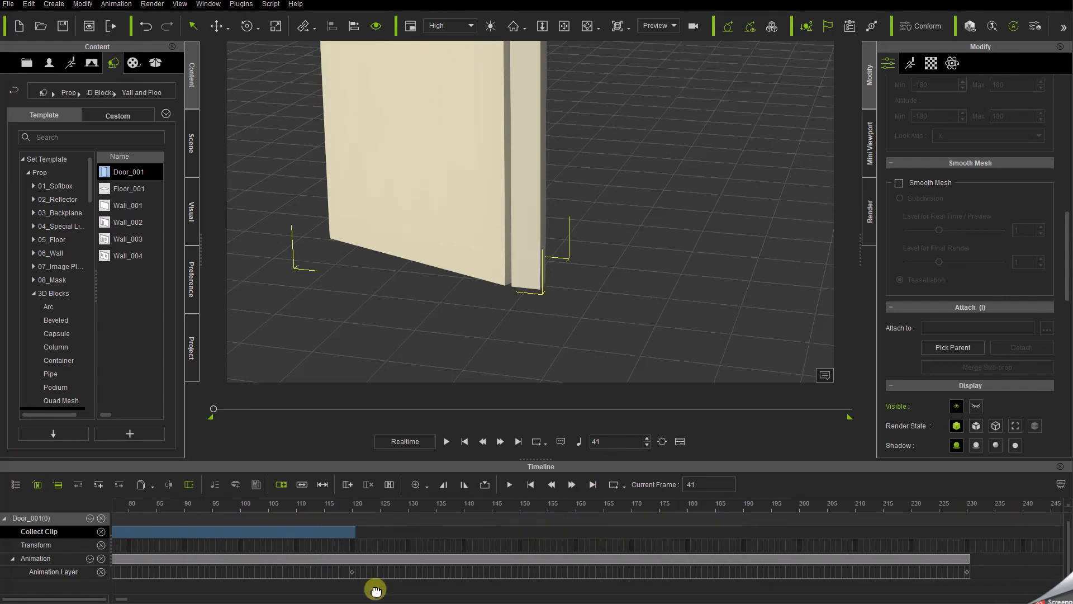
left_click(375, 587)
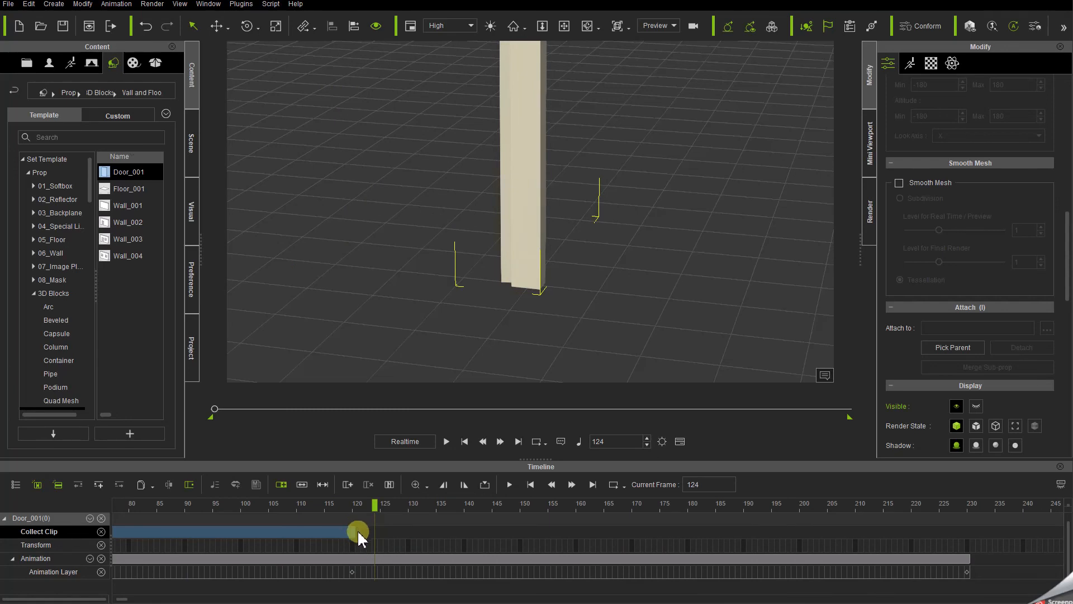
left_click_drag(358, 535, 969, 572)
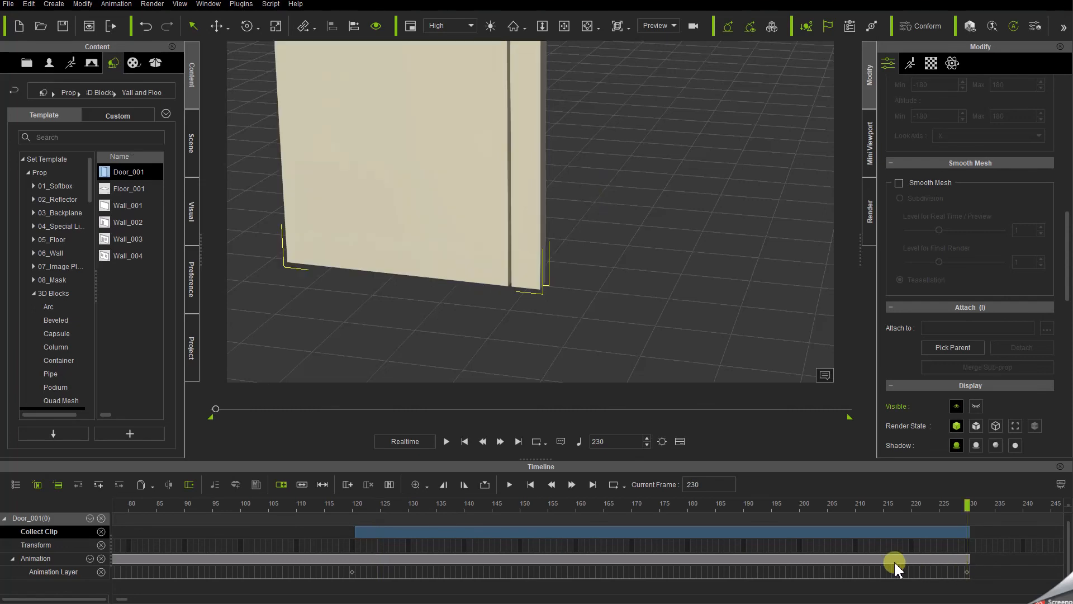
right_click(614, 525)
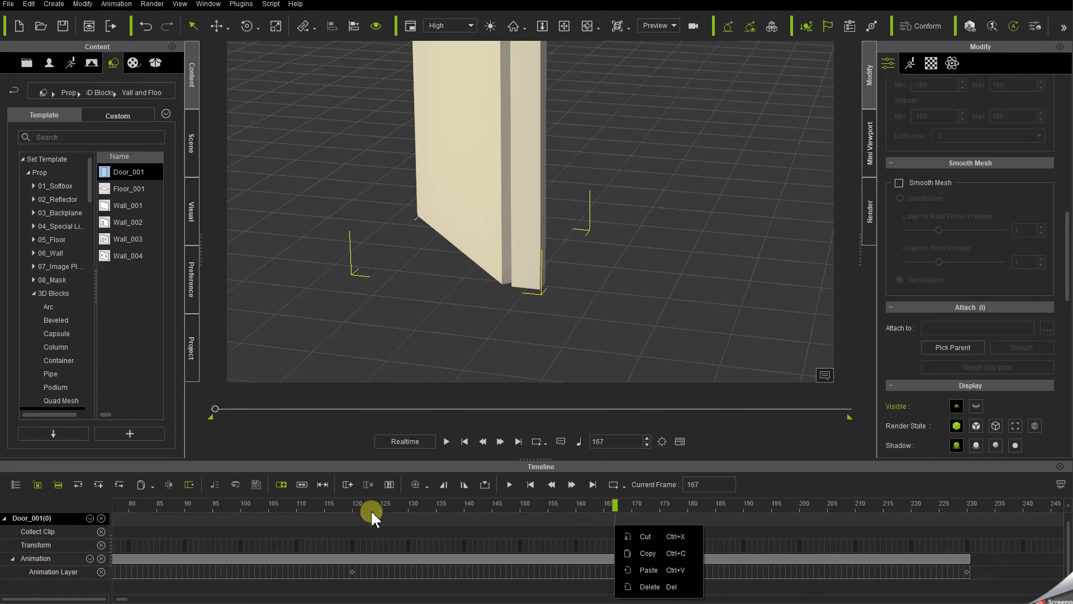
left_click(355, 536)
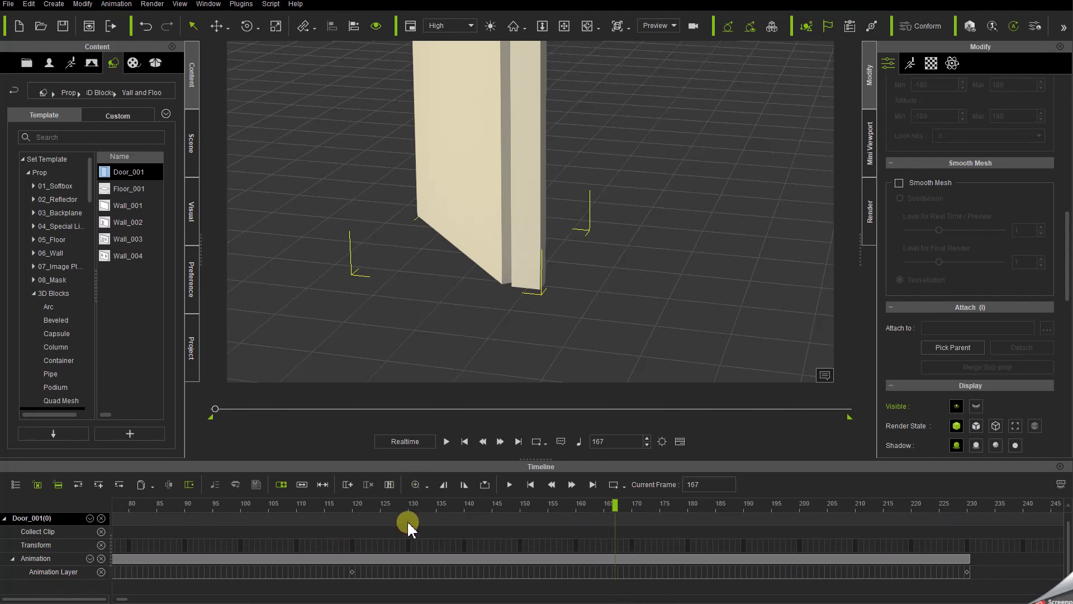
left_click_drag(354, 534, 970, 568)
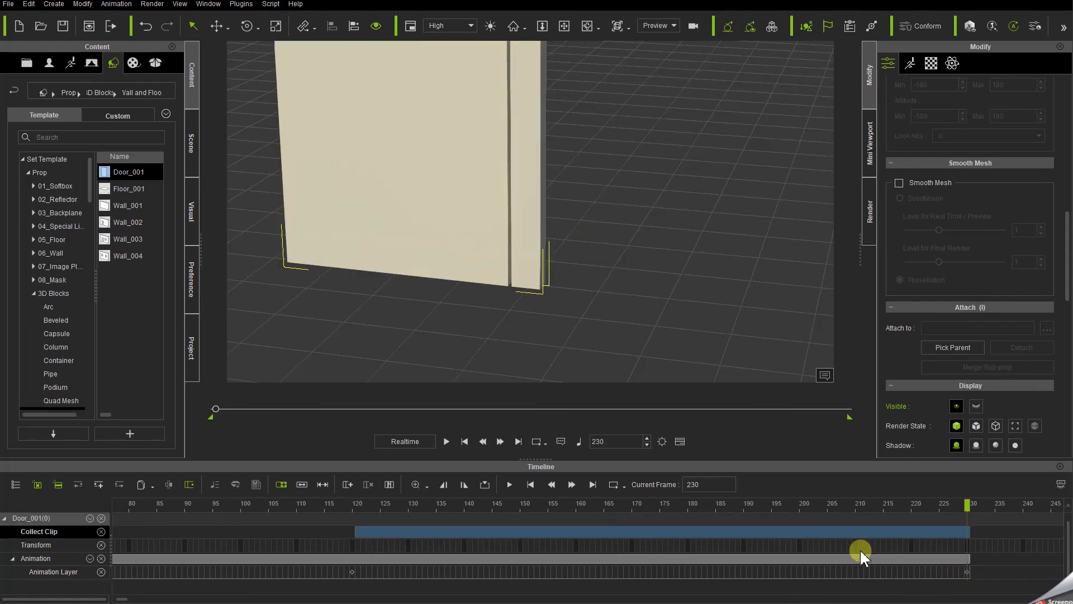
right_click(796, 525)
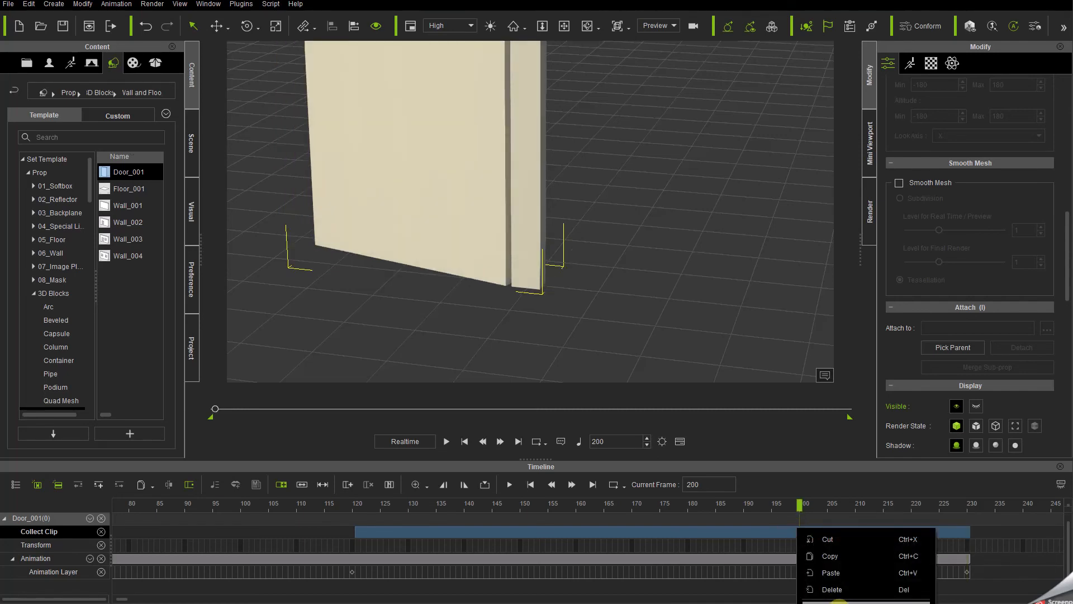
left_click(840, 601)
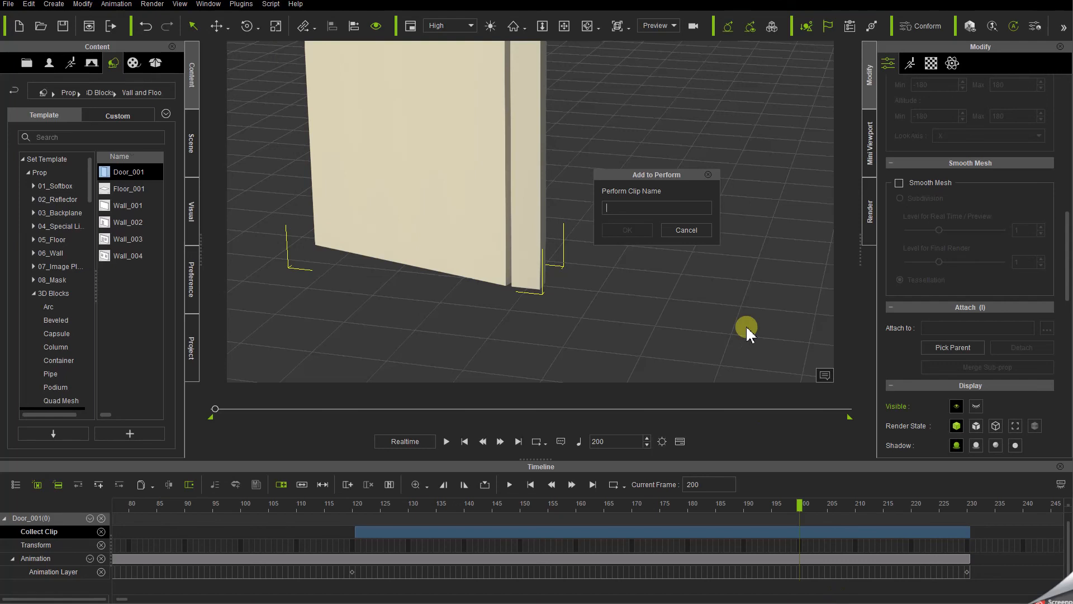
type("Close")
left_click(635, 230)
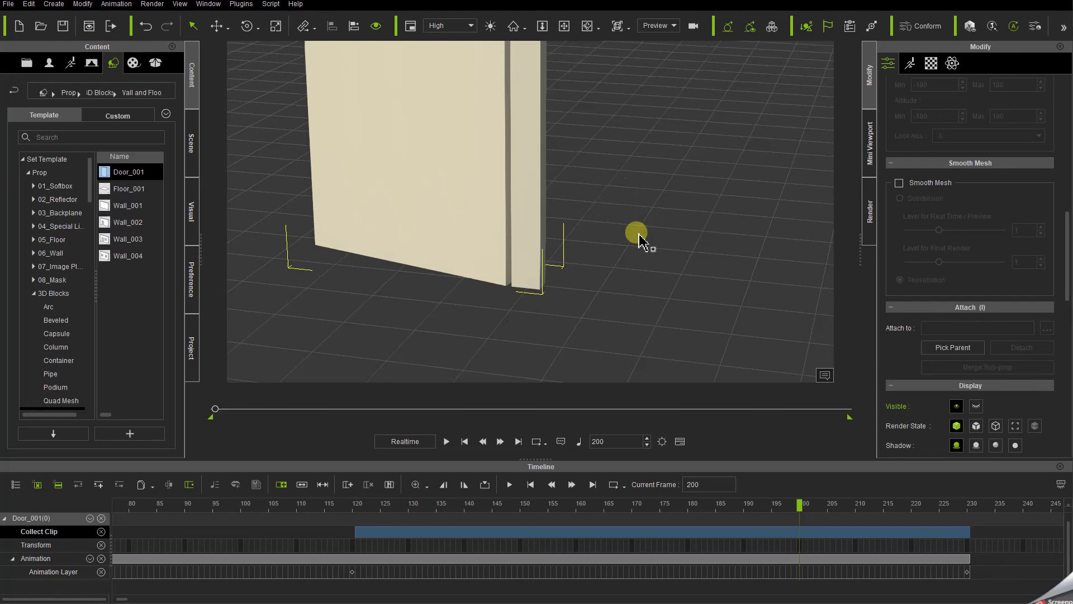
- Return to the first frame and remove all object animation from the door
left_click(530, 486)
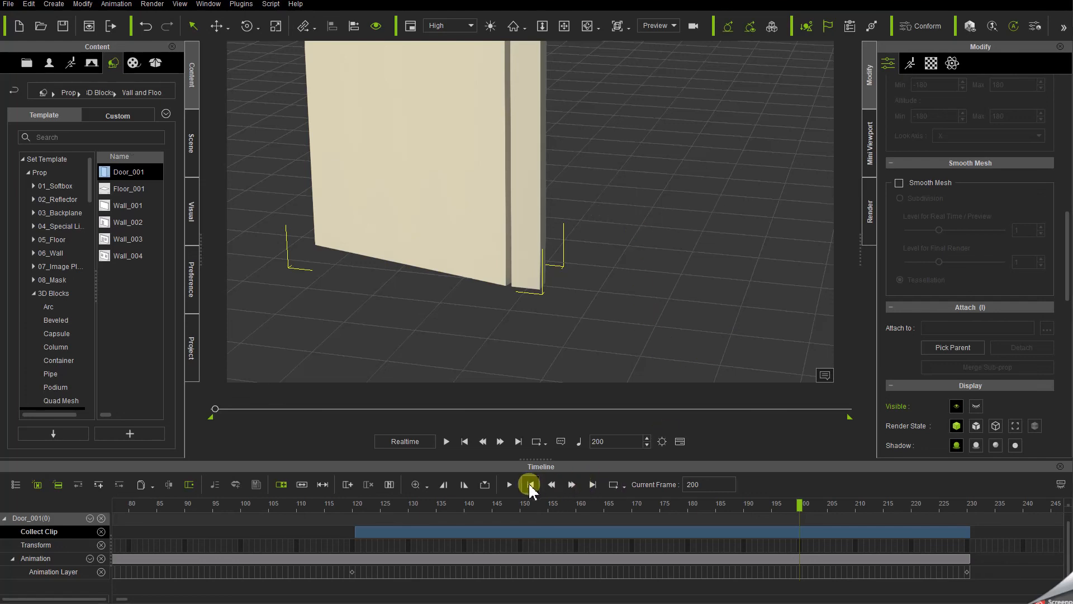
left_click(530, 485)
left_click(415, 140)
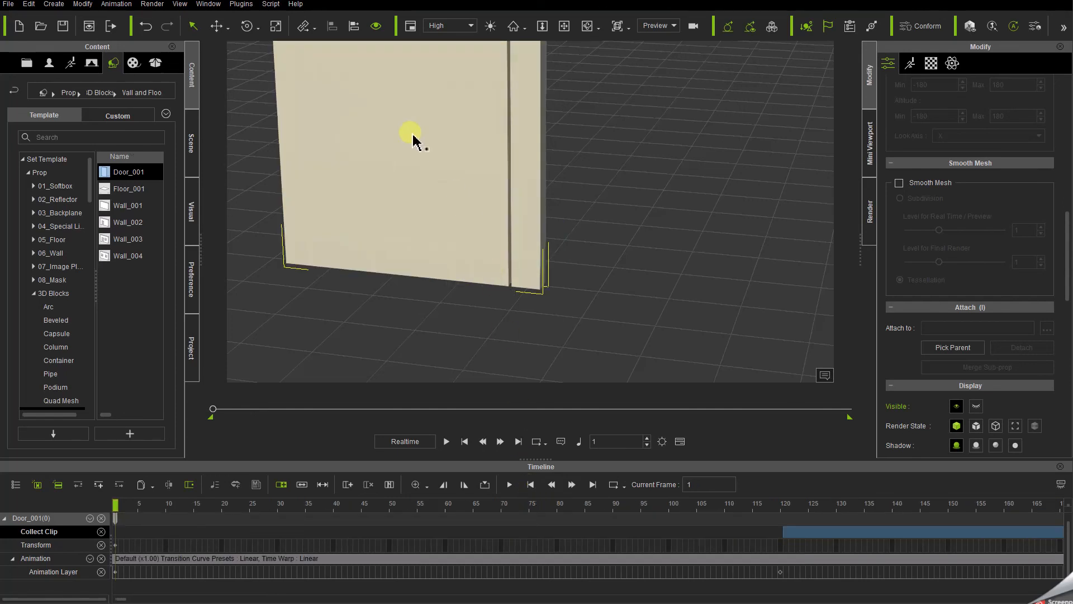
right_click(410, 132)
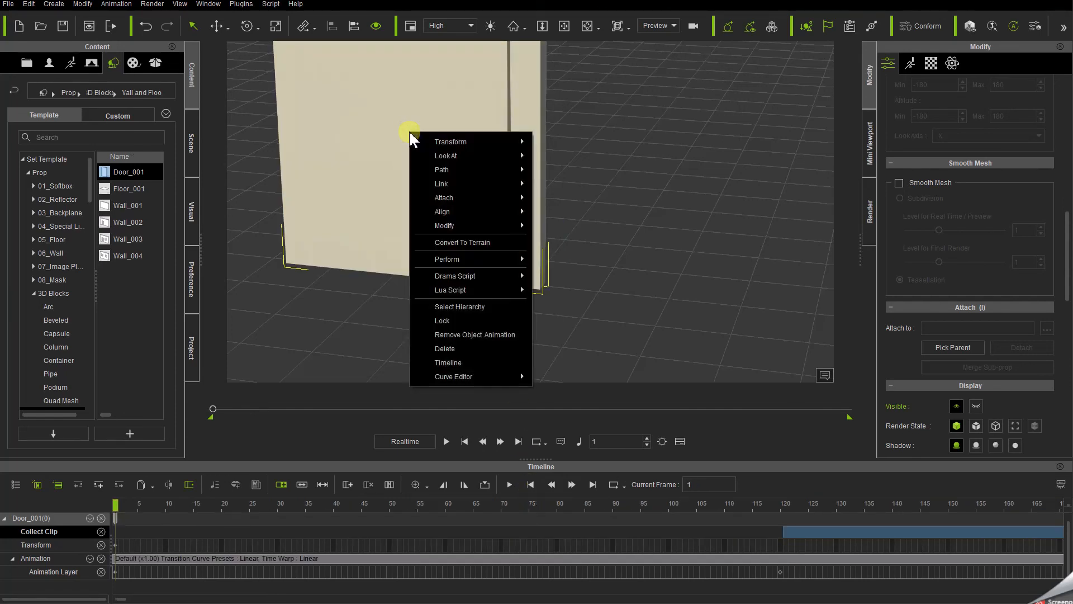
left_click(483, 335)
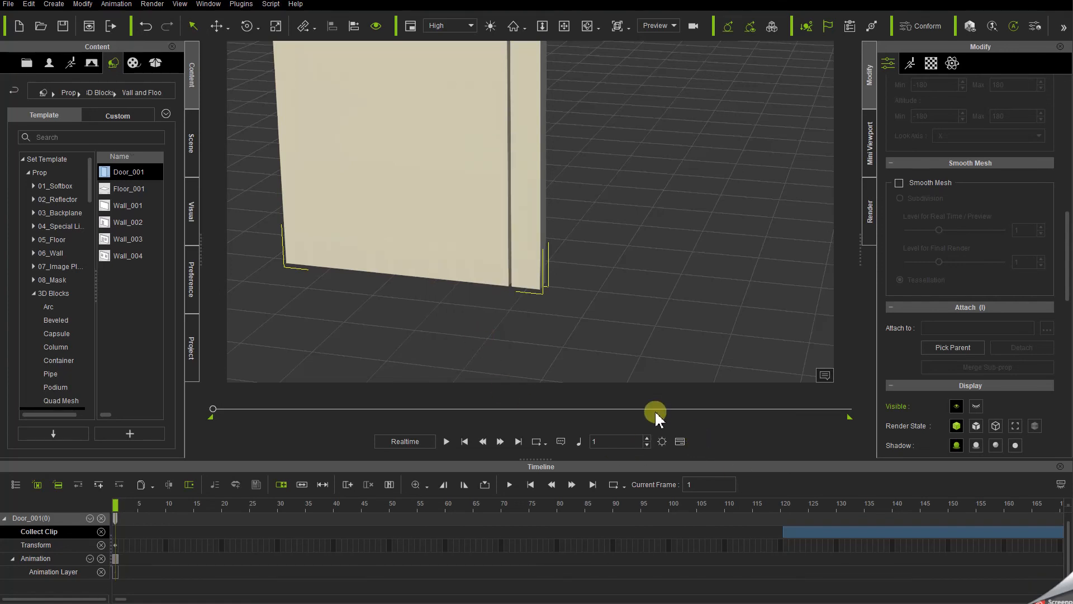
- Run the door's Open clip from its Perform commands, with the whole door in view
scroll(607, 274, "down", 2)
scroll(608, 274, "down", 3)
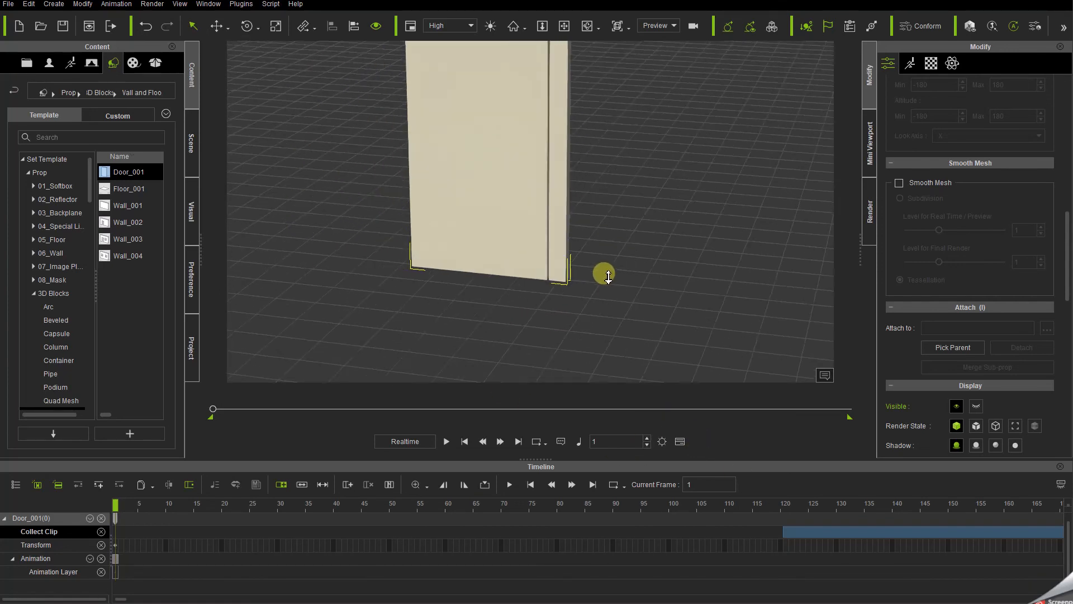
middle_click_drag(618, 251, 641, 282)
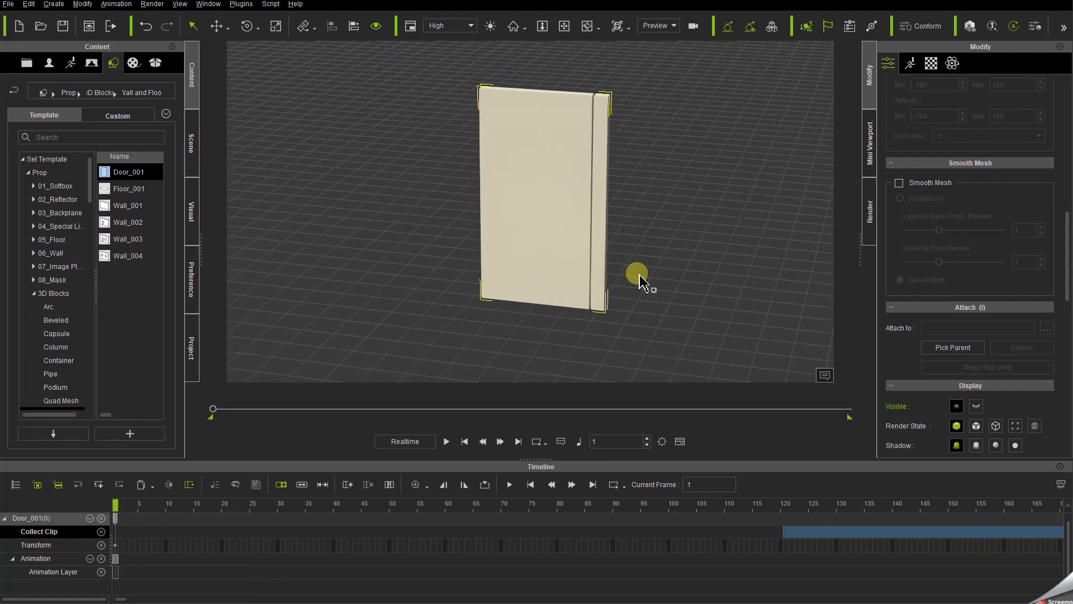
right_click(538, 138)
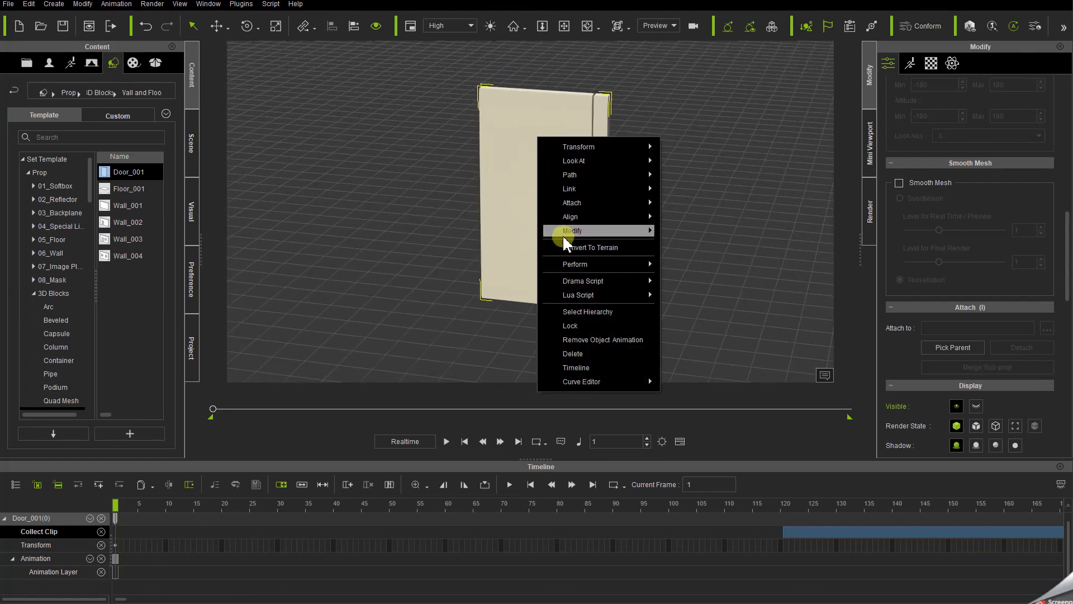
mouse_move(616, 263)
left_click(689, 267)
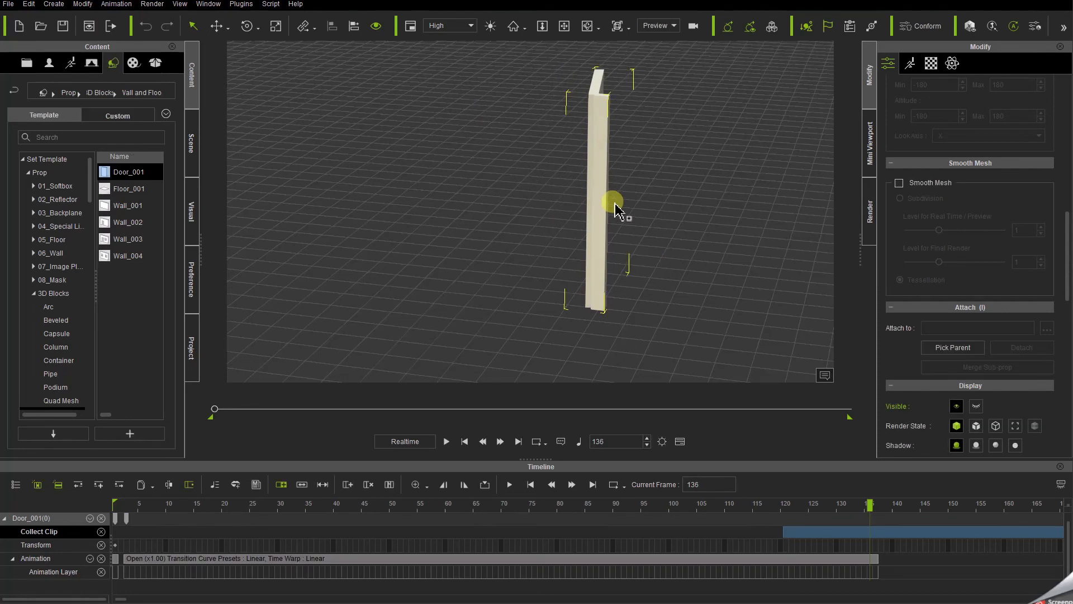
- Run the door's Close clip from its Perform commands after the opening motion
right_click(597, 203)
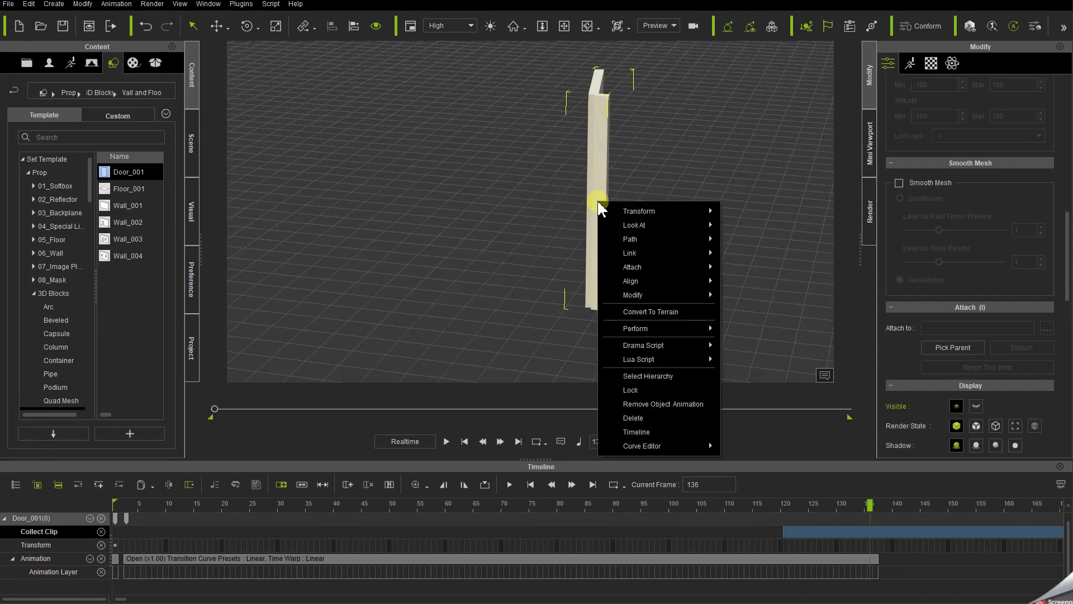
mouse_move(647, 328)
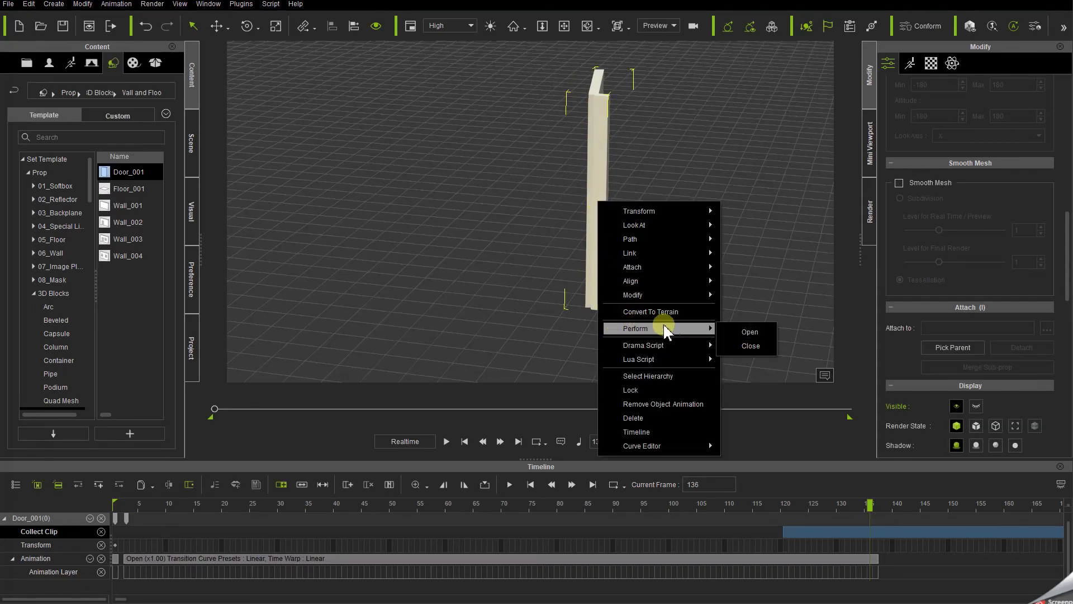
left_click(748, 348)
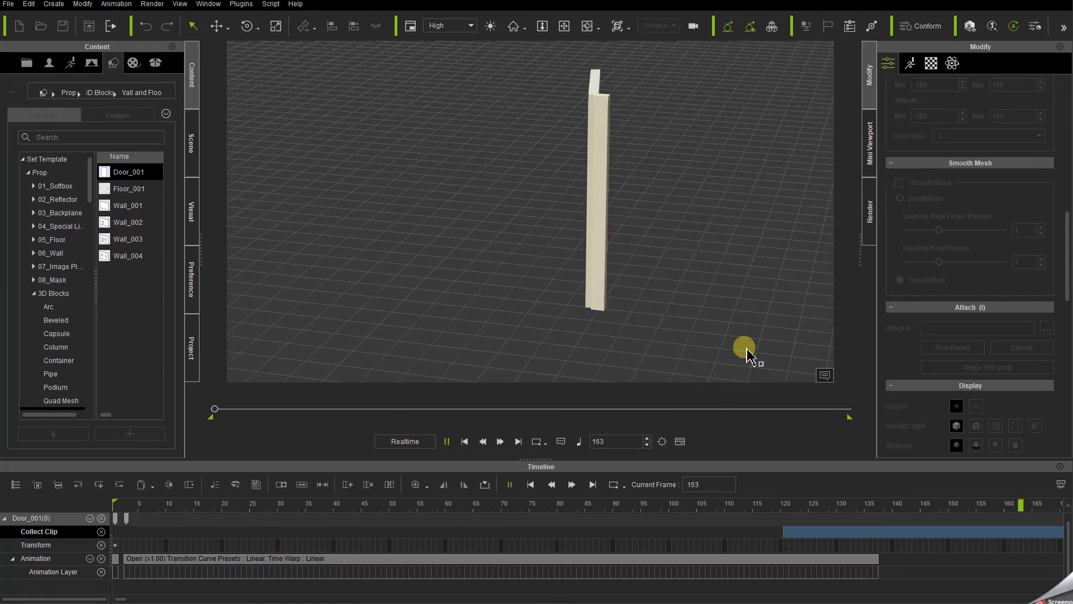